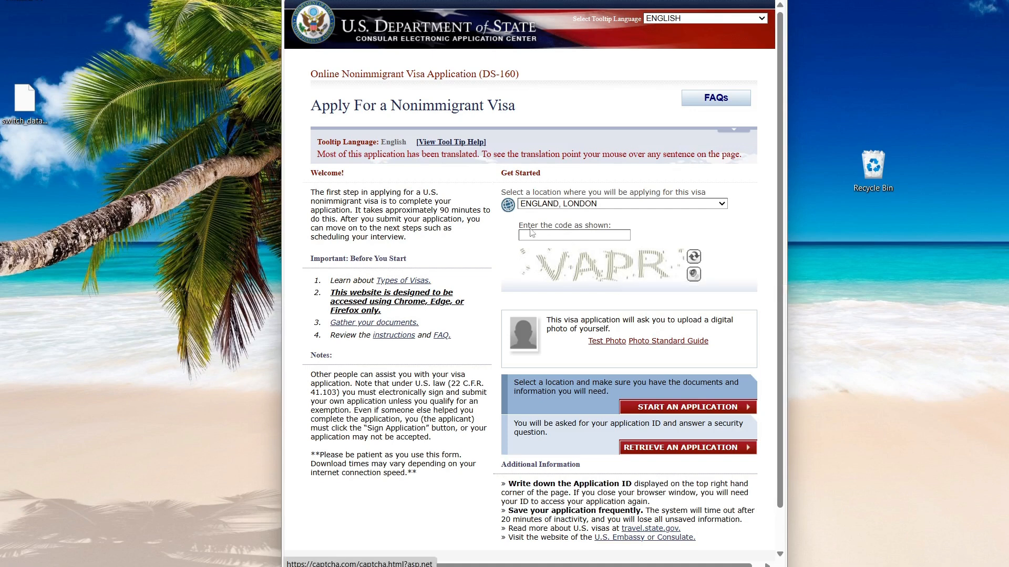
# Enter the verification code, start a new visa application and agree to the notices.
pyautogui.write('VAPR')
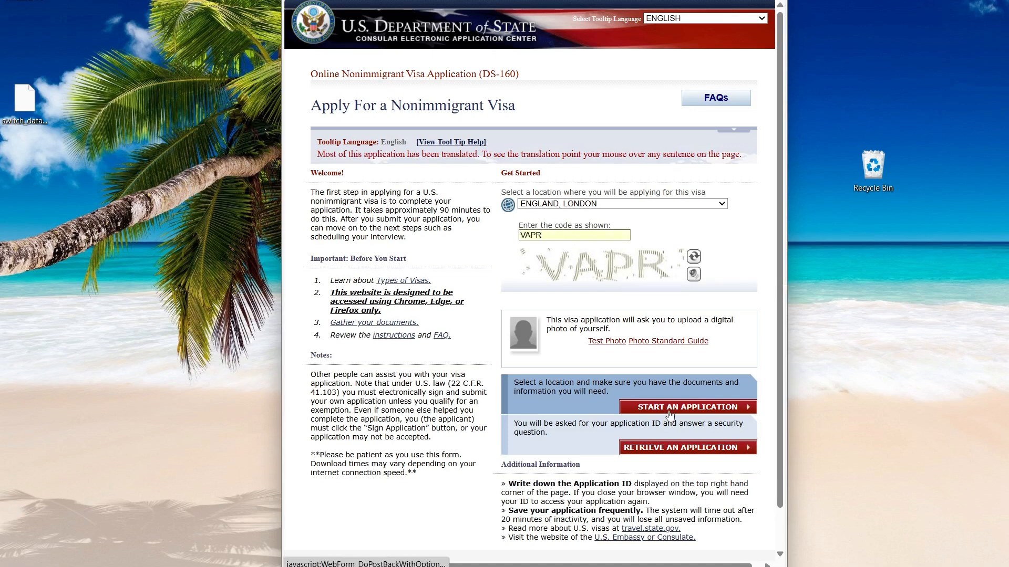
pyautogui.click(669, 414)
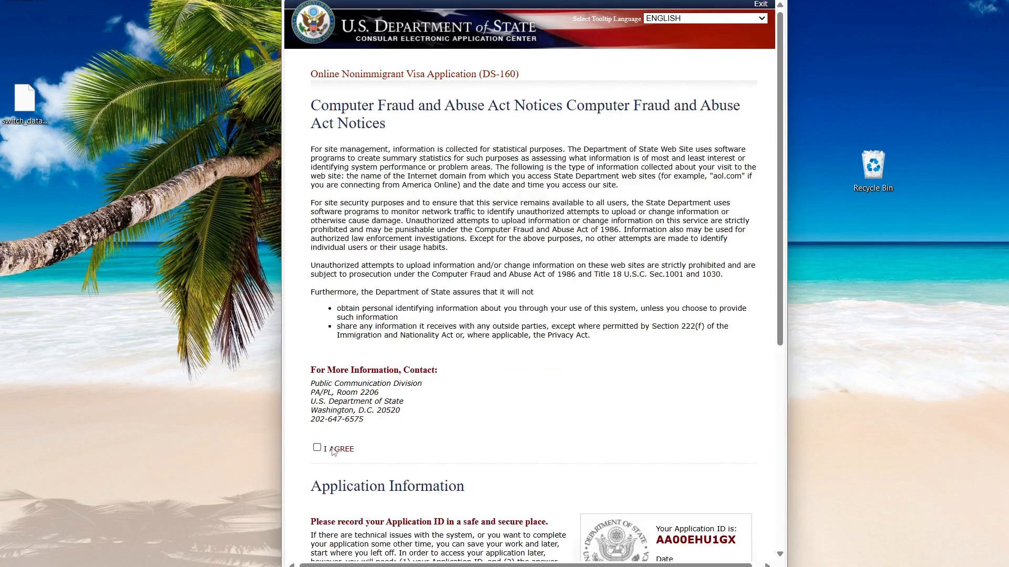
pyautogui.click(317, 448)
# Copy the new Application ID and answer the security question to begin the form.
pyautogui.scroll(-5, 491, 410)
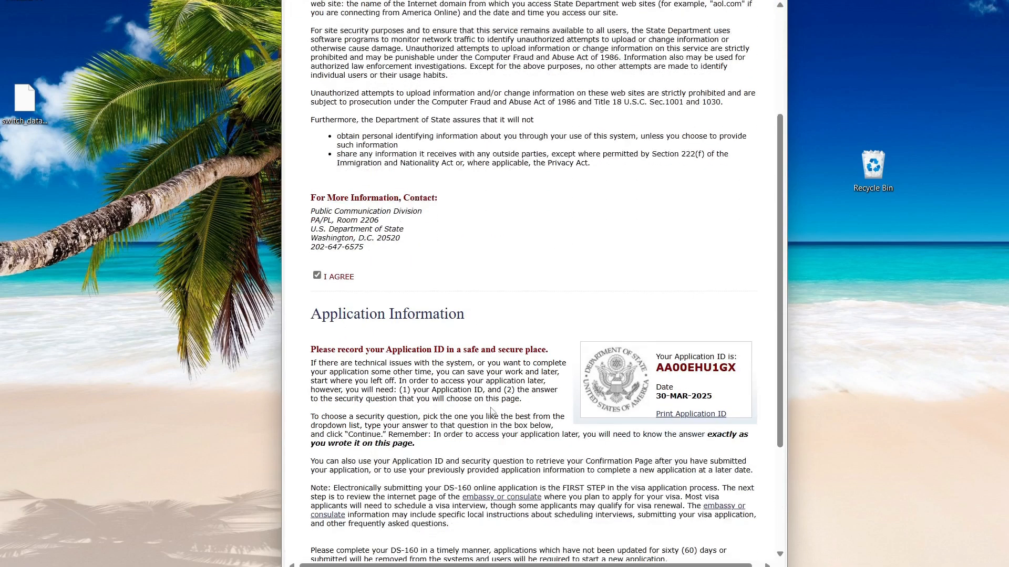
pyautogui.scroll(-2, 698, 224)
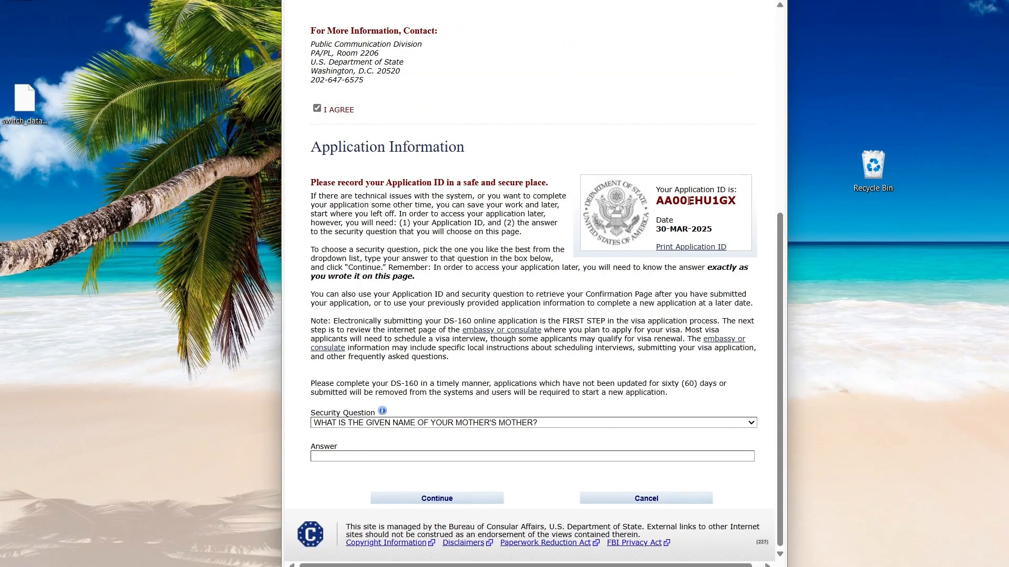
pyautogui.doubleClick(690, 201)
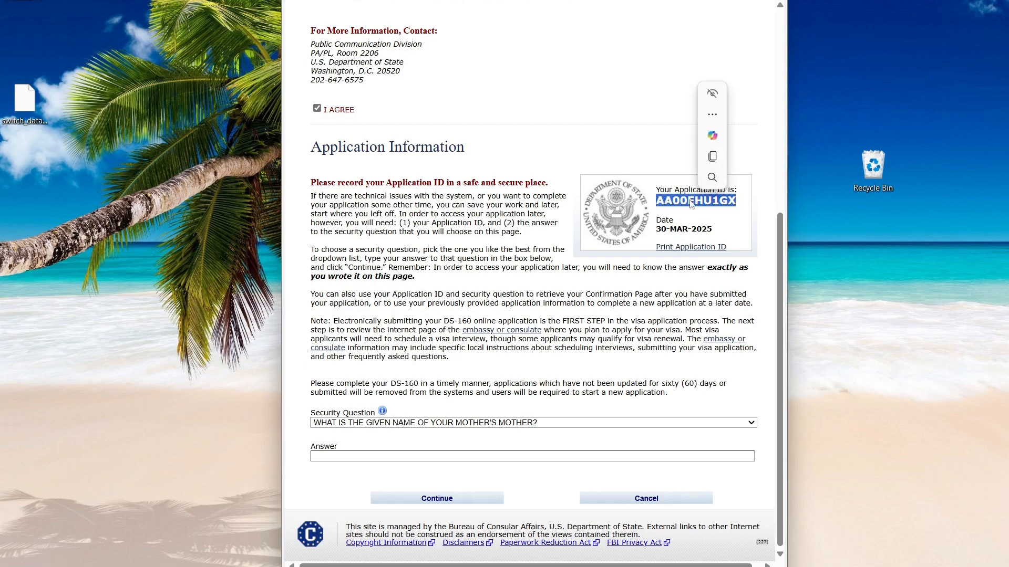
pyautogui.click(715, 164)
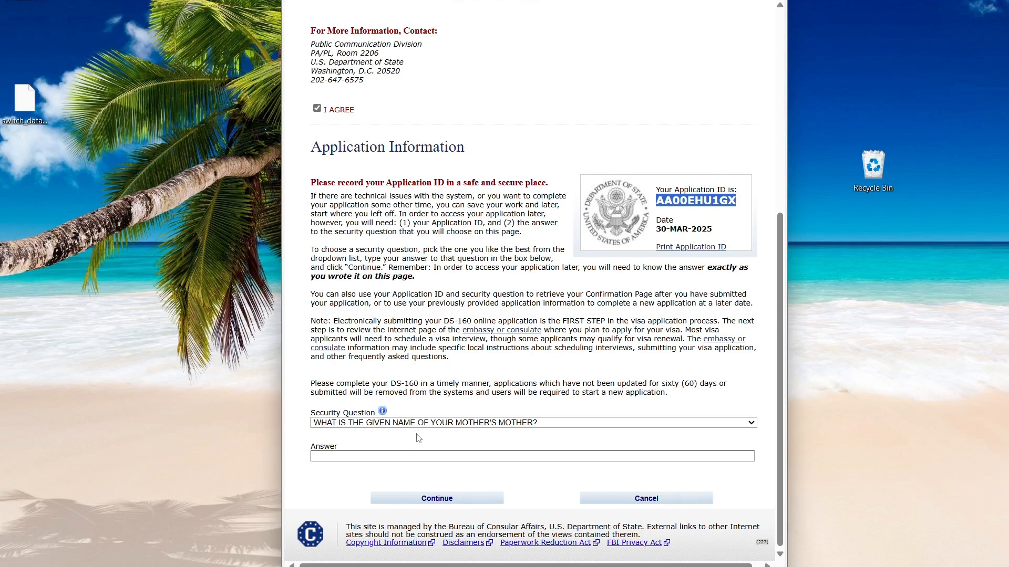
pyautogui.click(426, 456)
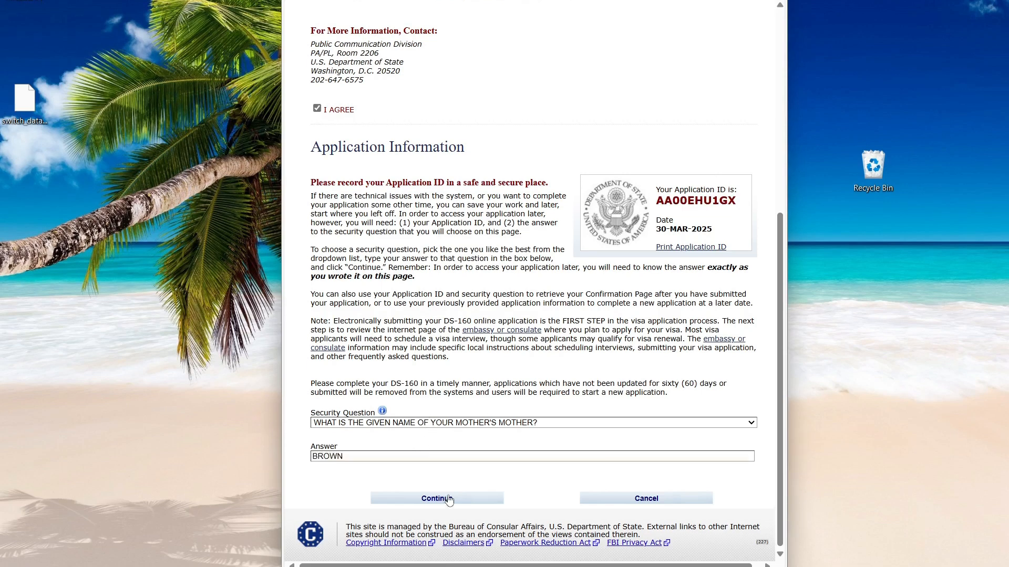
pyautogui.click(436, 498)
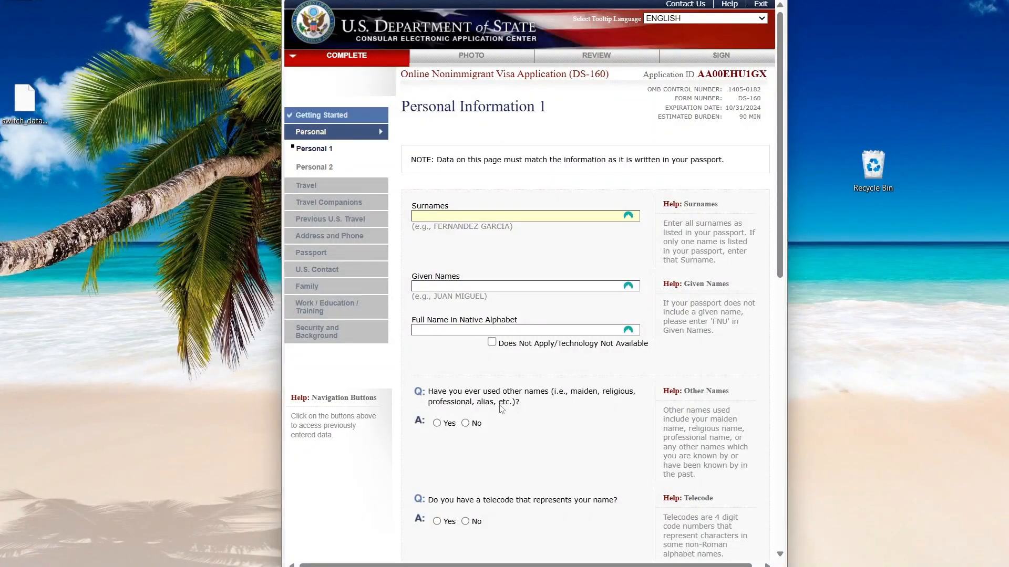
# Answer No to having used other names and to having a name telecode.
pyautogui.scroll(-2, 466, 410)
pyautogui.click(465, 292)
pyautogui.scroll(-4, 462, 126)
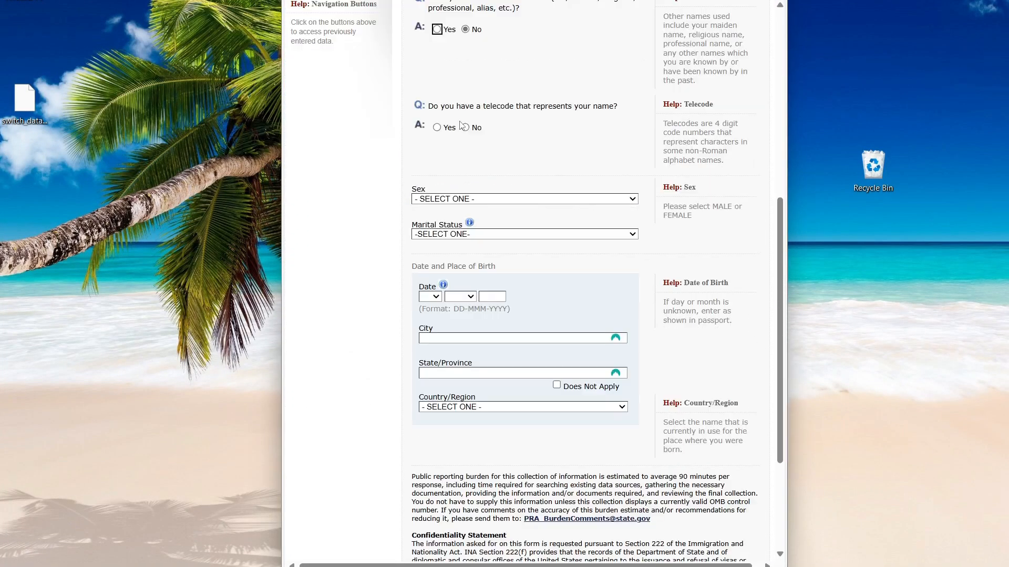
pyautogui.click(464, 127)
# Set sex to MALE and marital status to SINGLE, then continue to Personal Information 2.
pyautogui.click(465, 203)
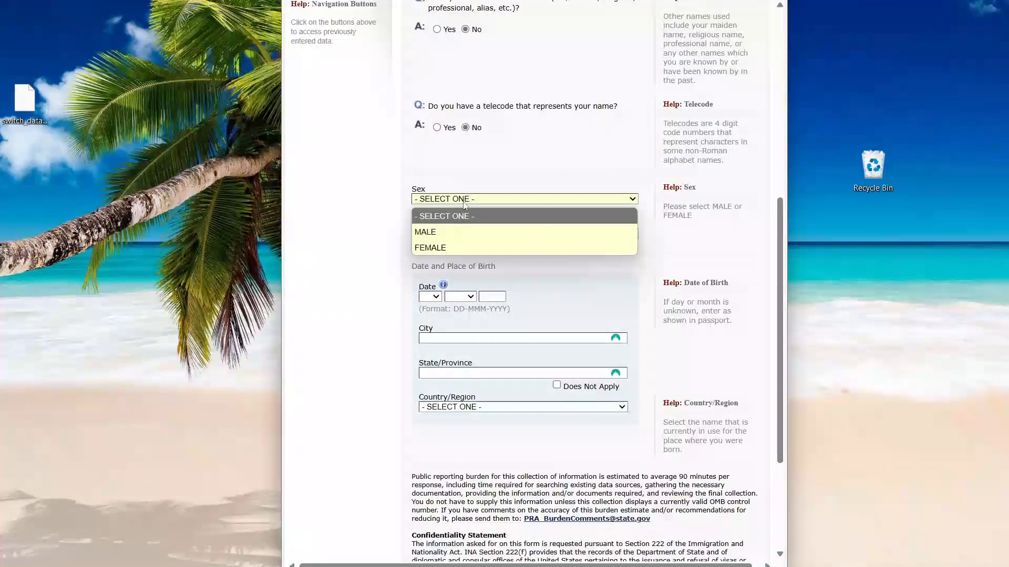
pyautogui.click(445, 230)
pyautogui.click(486, 233)
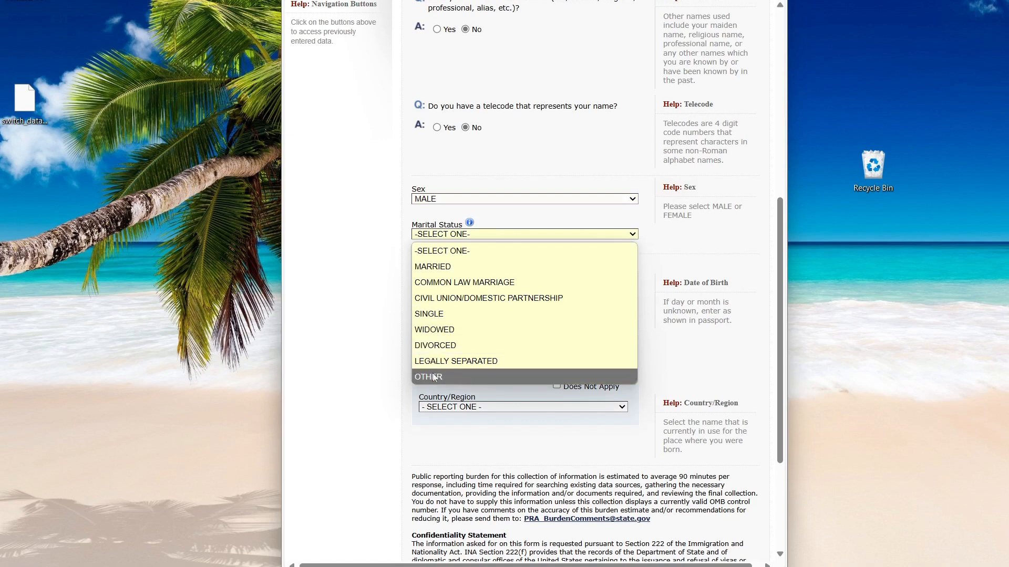
pyautogui.click(430, 314)
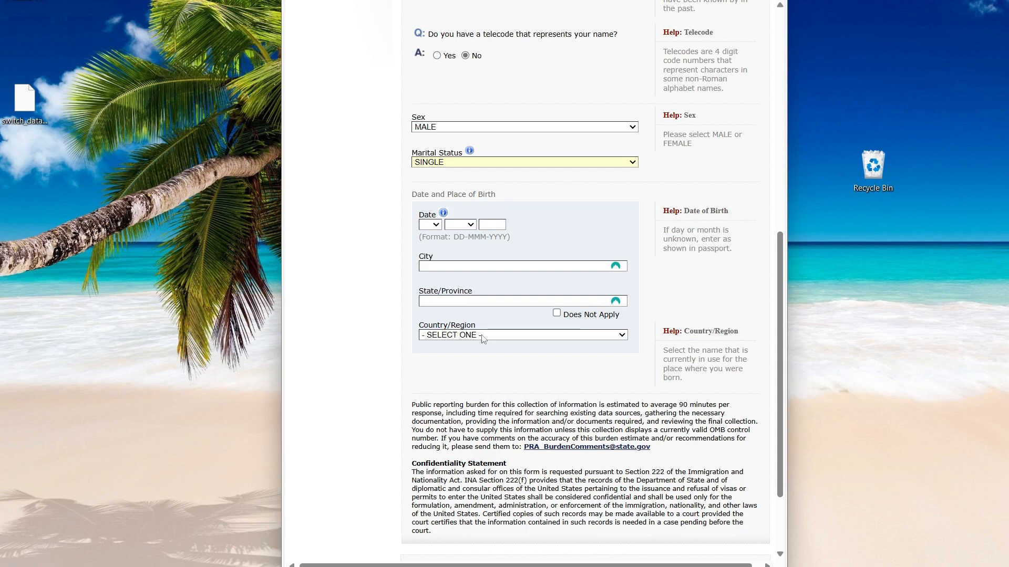
pyautogui.scroll(-2, 581, 297)
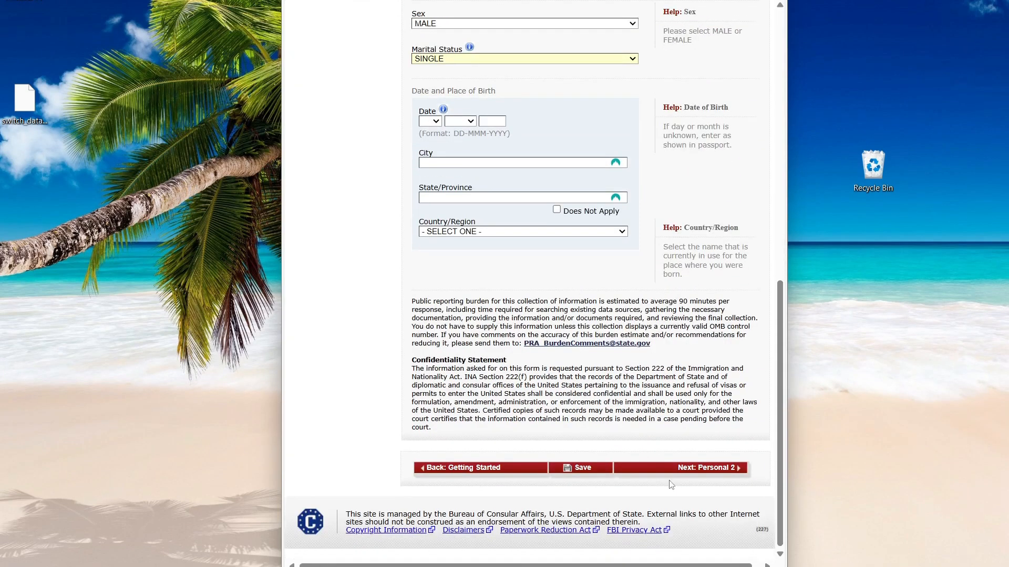
pyautogui.click(699, 469)
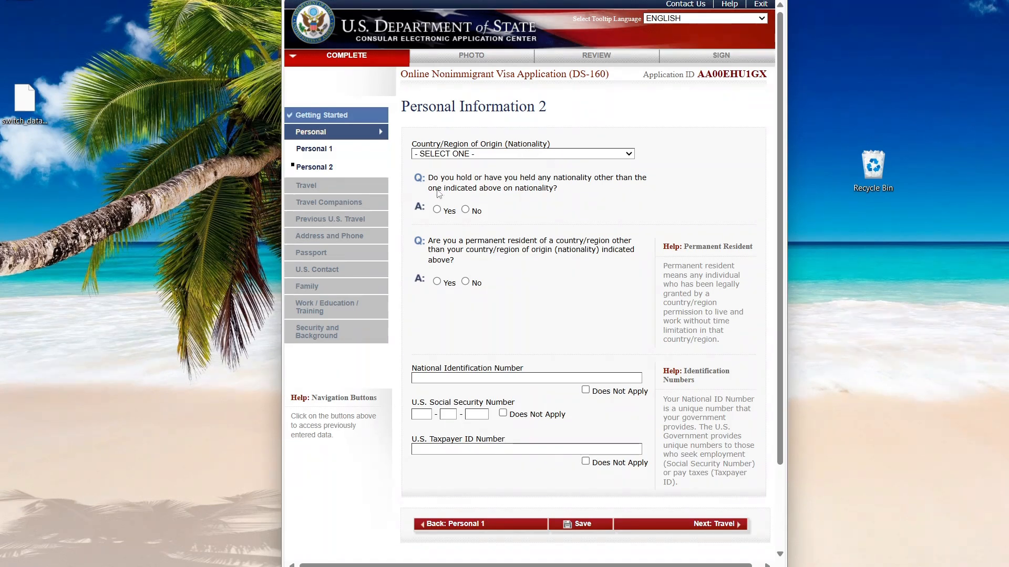
# Answer No on nationality and residency, mark SSN and taxpayer ID not applicable, enter national ID number.
pyautogui.click(473, 212)
pyautogui.click(465, 284)
pyautogui.click(503, 414)
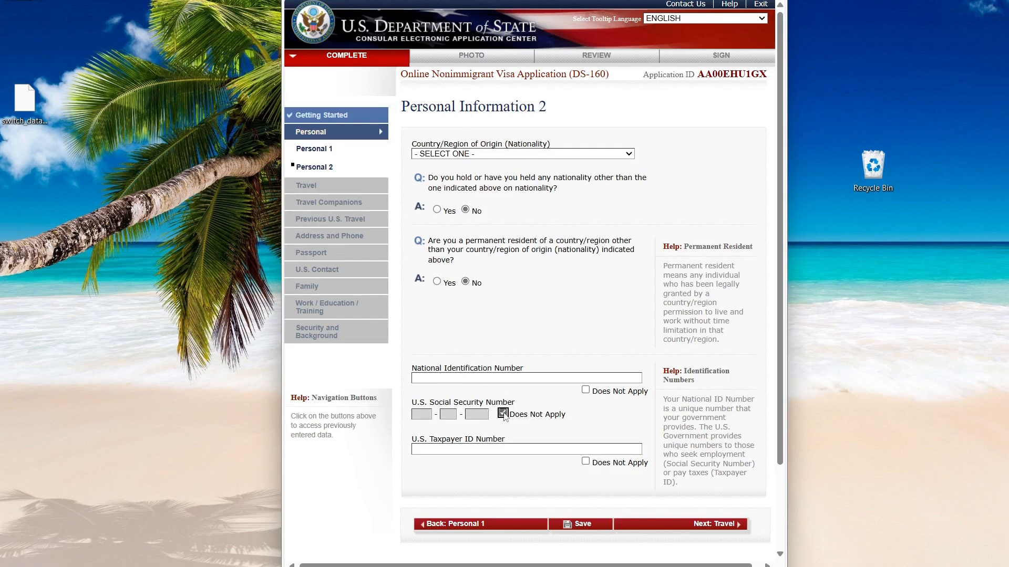
pyautogui.click(586, 462)
pyautogui.click(476, 378)
pyautogui.write('12345678')
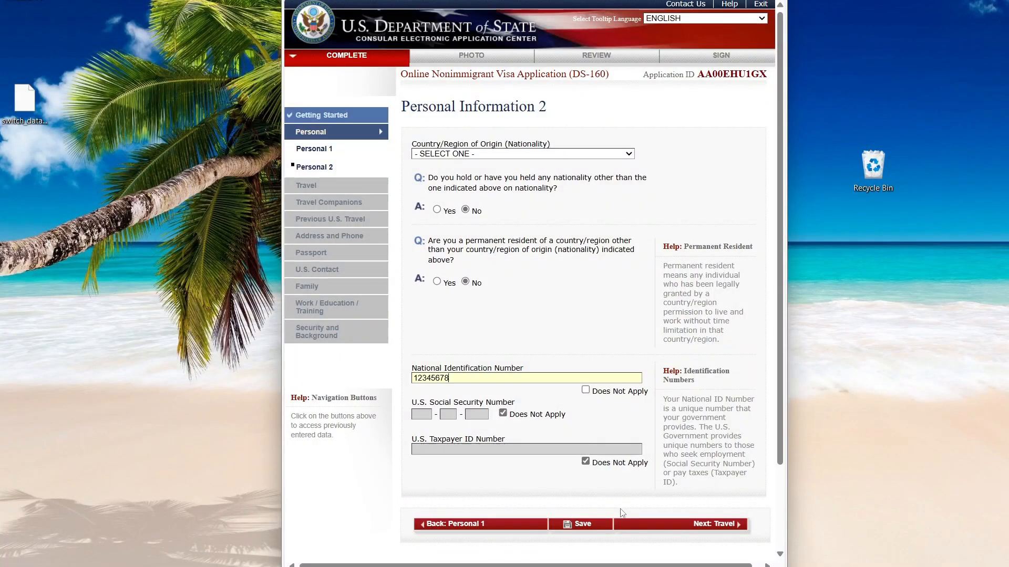
pyautogui.scroll(-2, 660, 467)
# Set the trip purpose to TEMP. BUSINESS OR PLEASURE VISITOR (B), B1/B2, with no specific travel plans.
pyautogui.click(705, 425)
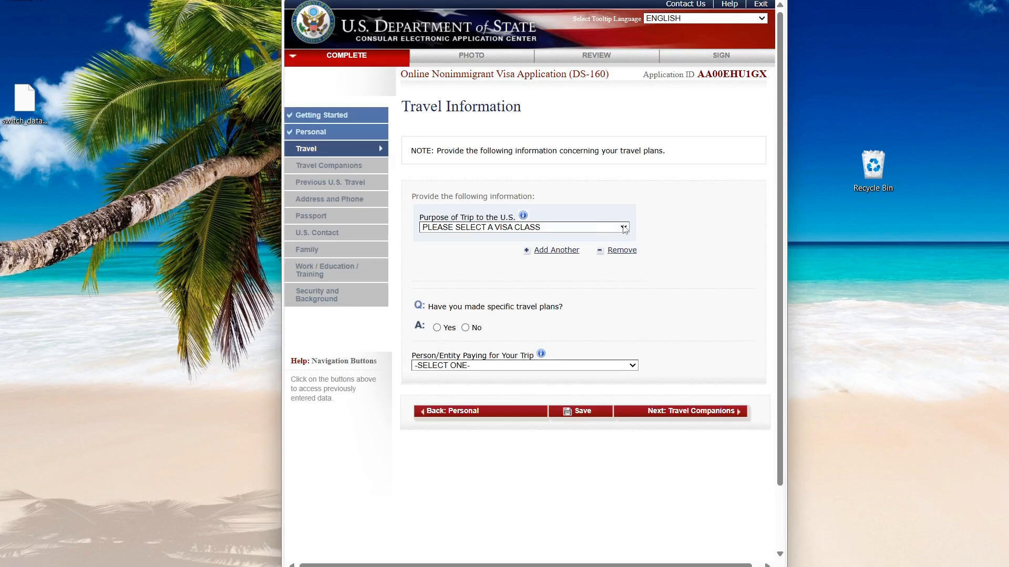
pyautogui.click(624, 228)
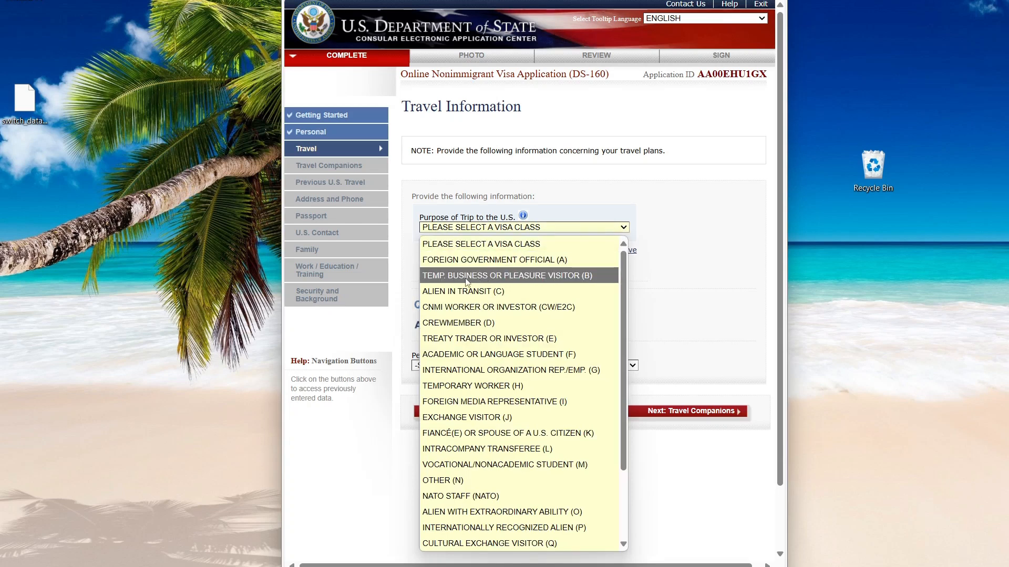
pyautogui.click(520, 278)
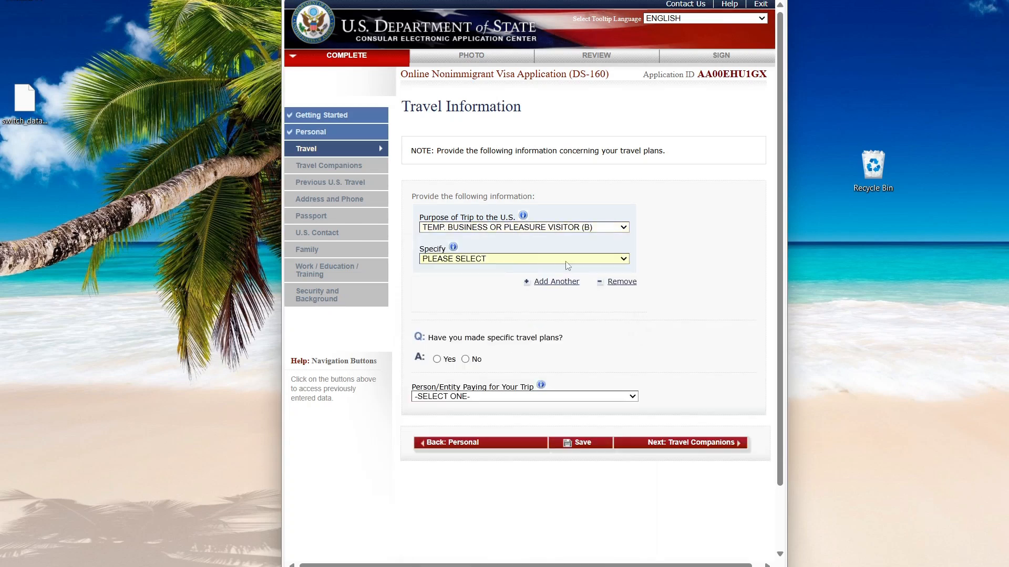
pyautogui.click(567, 261)
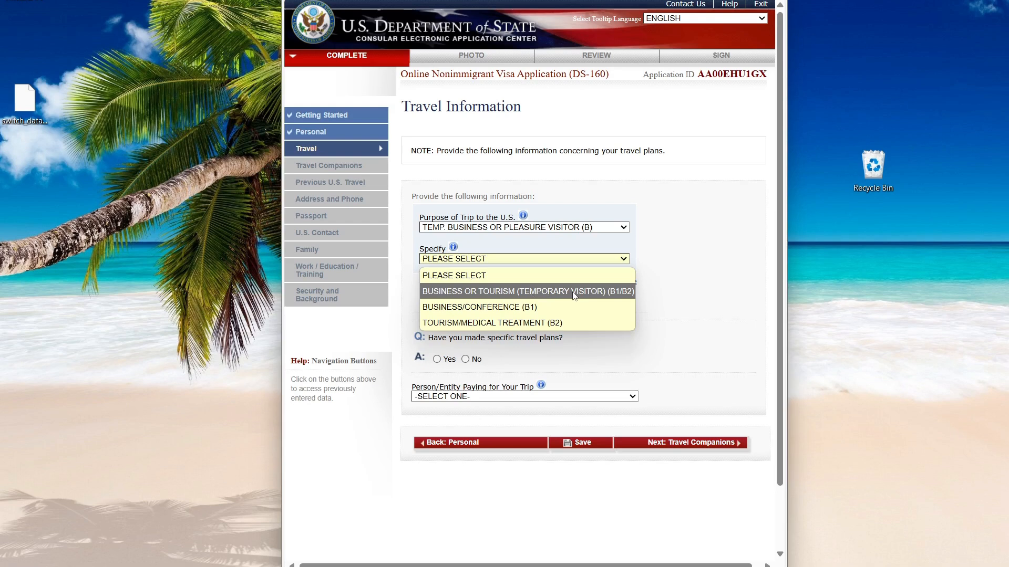
pyautogui.click(573, 293)
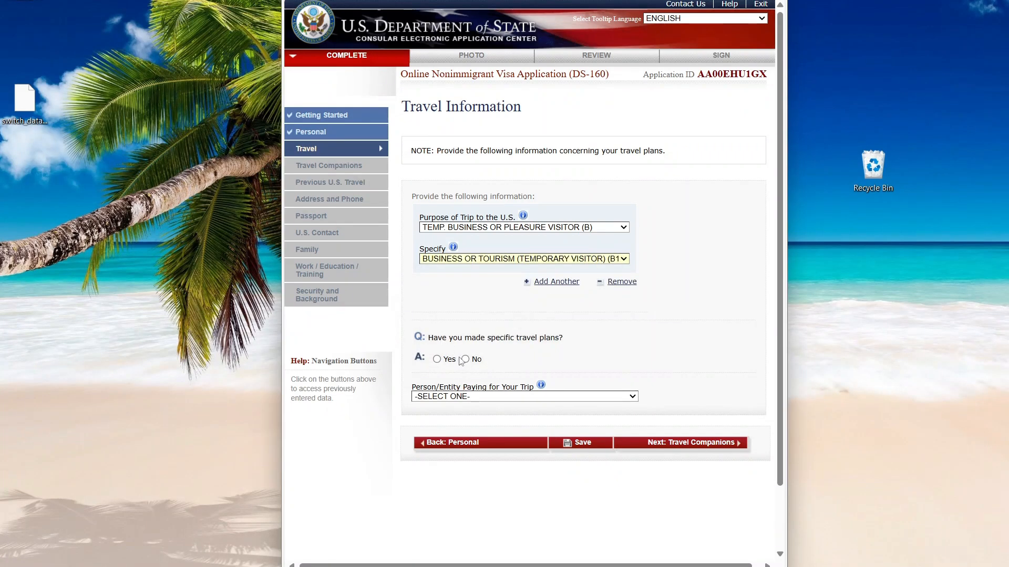
pyautogui.click(465, 360)
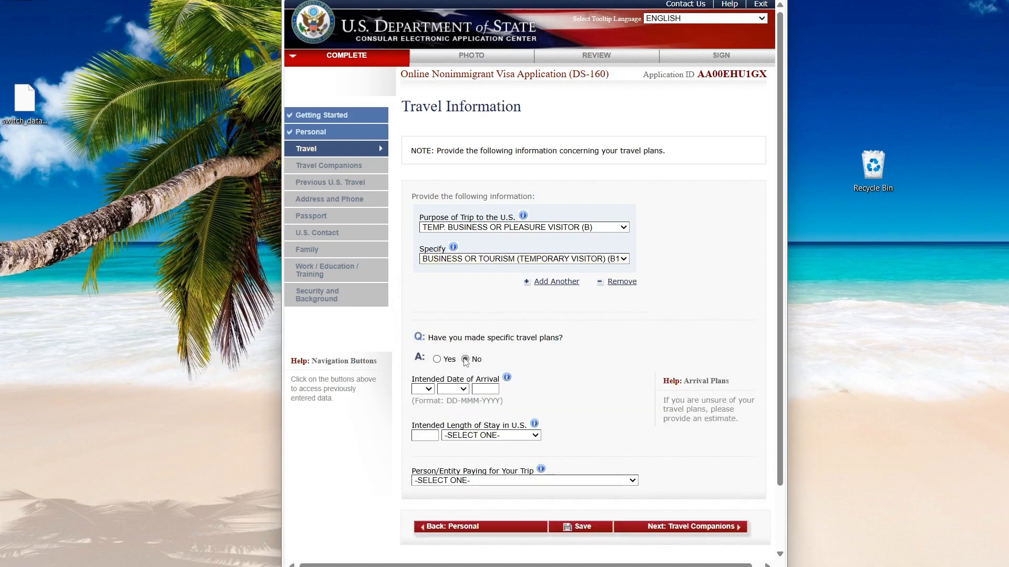
pyautogui.scroll(-2, 434, 321)
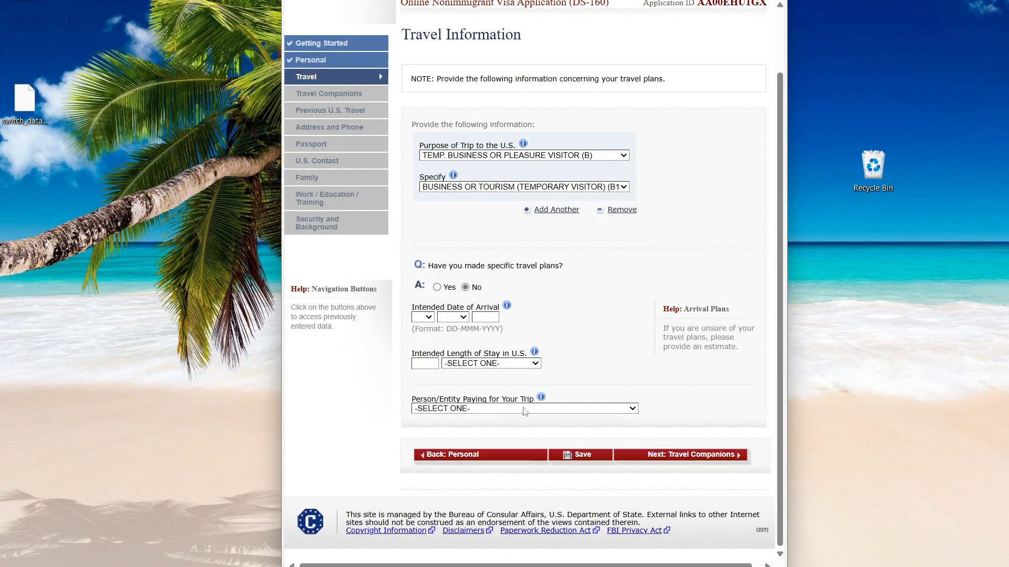
pyautogui.click(690, 461)
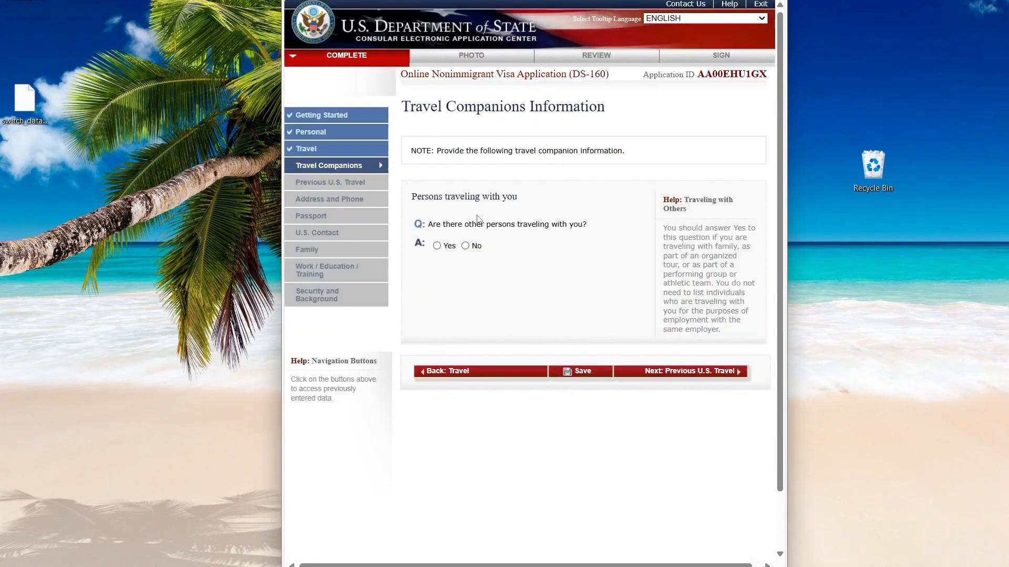
# Answer No to travel companions, previous U.S. visits and previous U.S. visas.
pyautogui.click(465, 246)
pyautogui.click(699, 371)
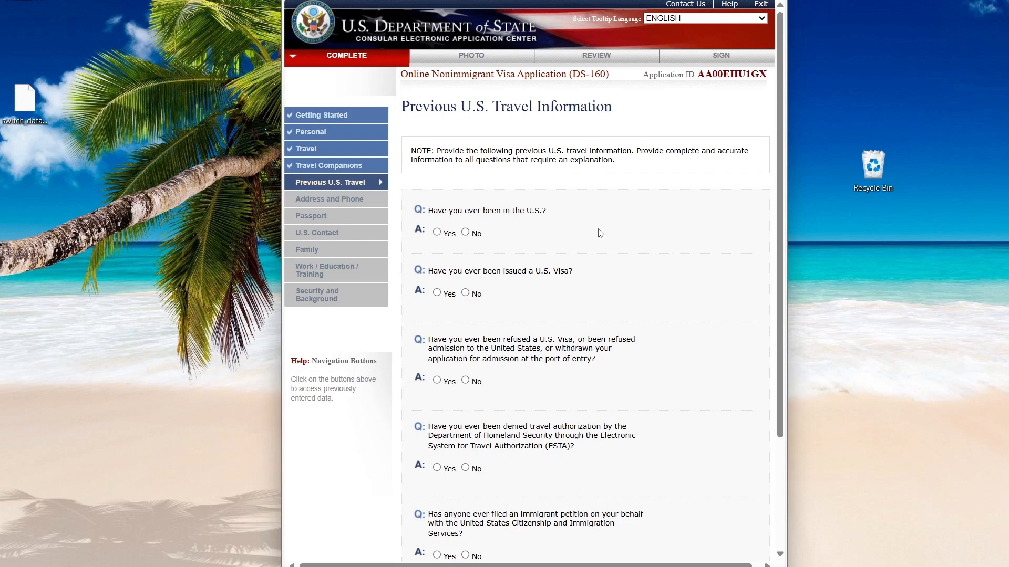
pyautogui.scroll(-3, 601, 233)
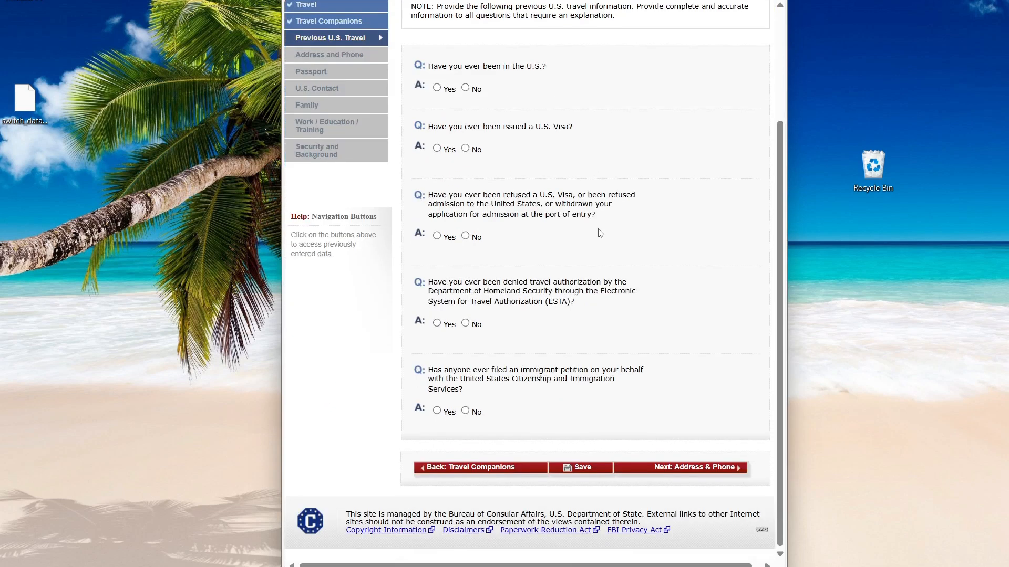
pyautogui.click(466, 89)
pyautogui.click(466, 148)
pyautogui.click(691, 468)
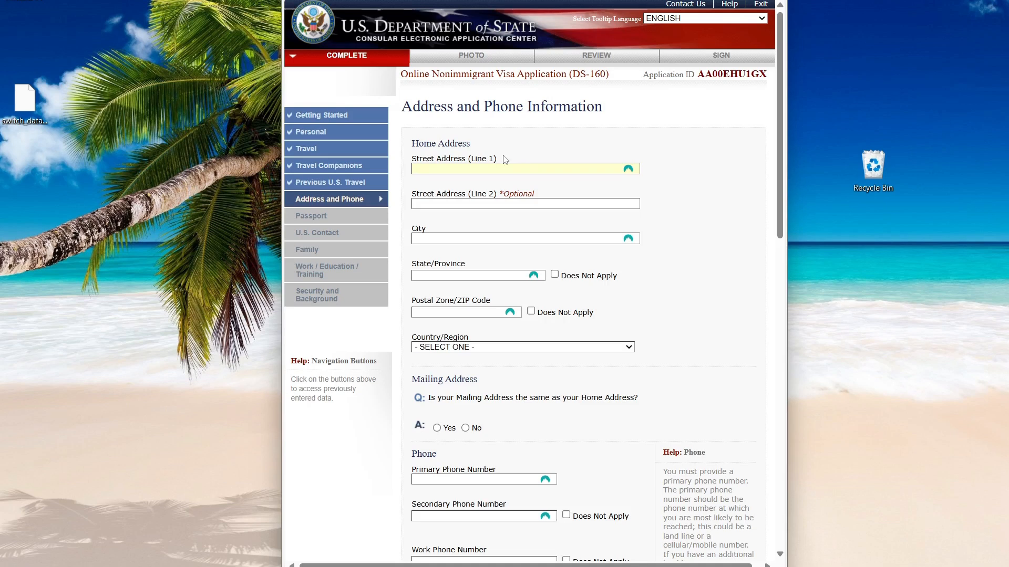
# Choose FACEBOOK as the social media platform and answer No to presence on other websites.
pyautogui.press('Tab')
pyautogui.scroll(-3, 472, 236)
pyautogui.scroll(-3, 436, 226)
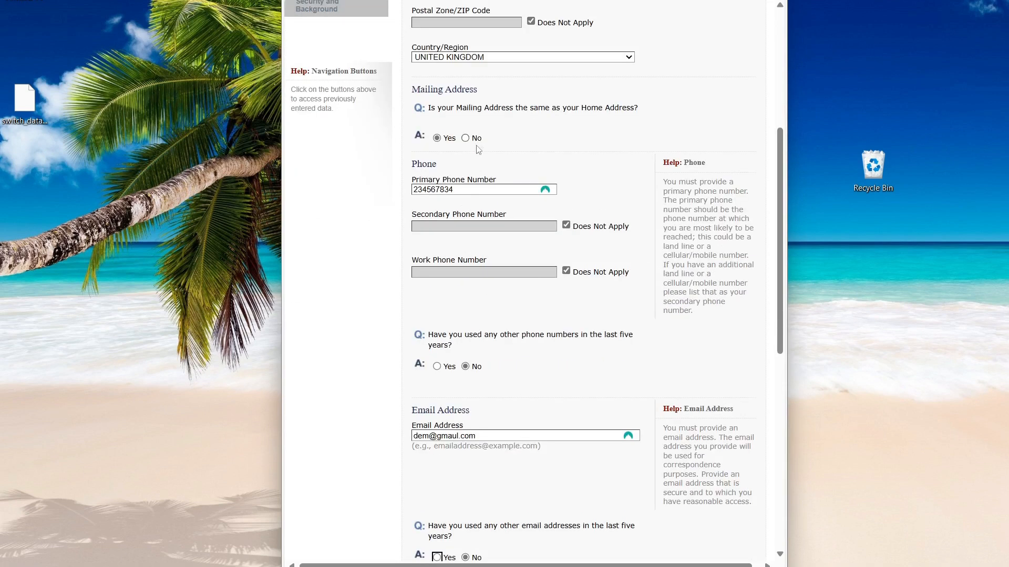
pyautogui.scroll(-9, 437, 169)
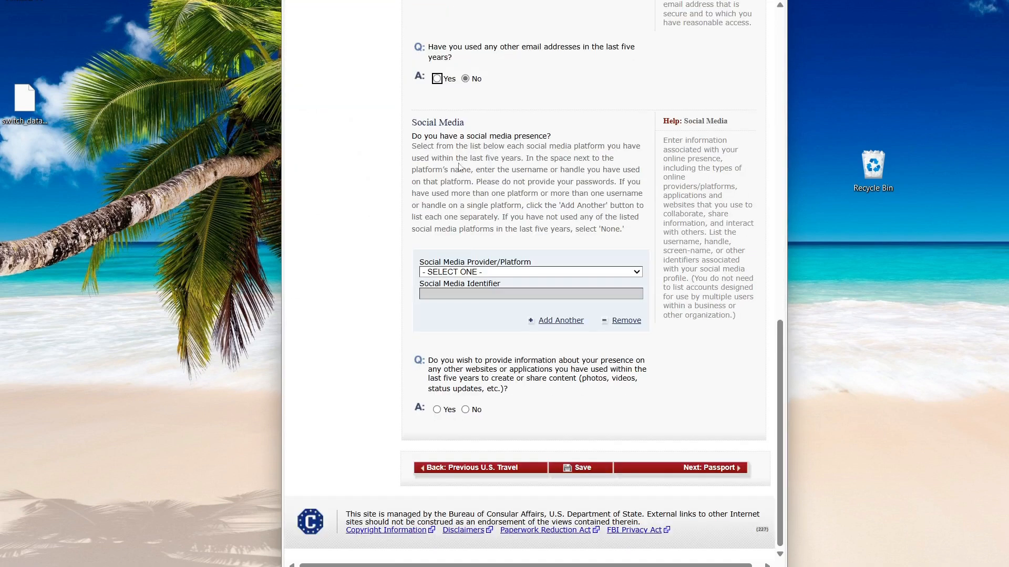
pyautogui.click(619, 271)
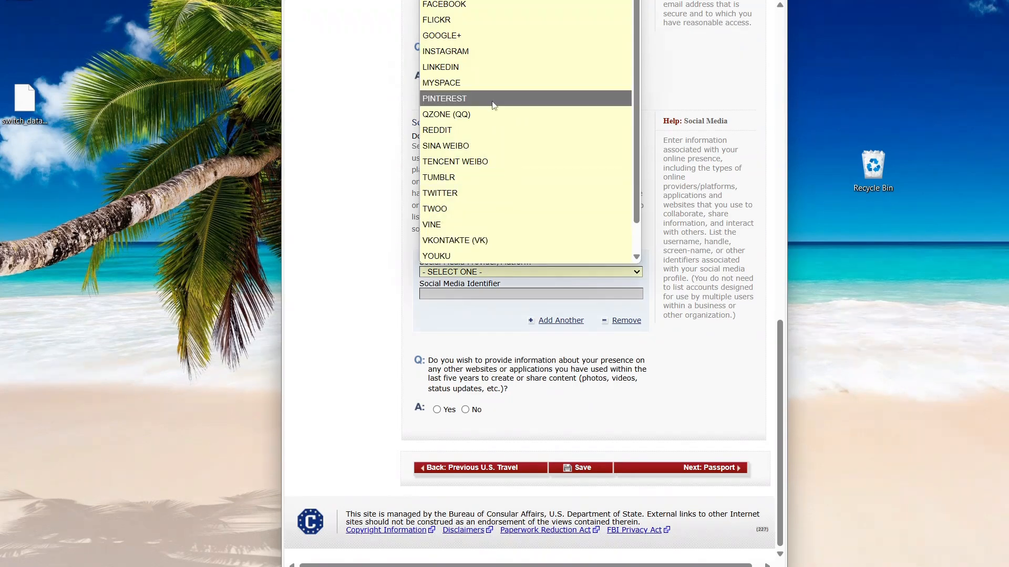
pyautogui.click(489, 5)
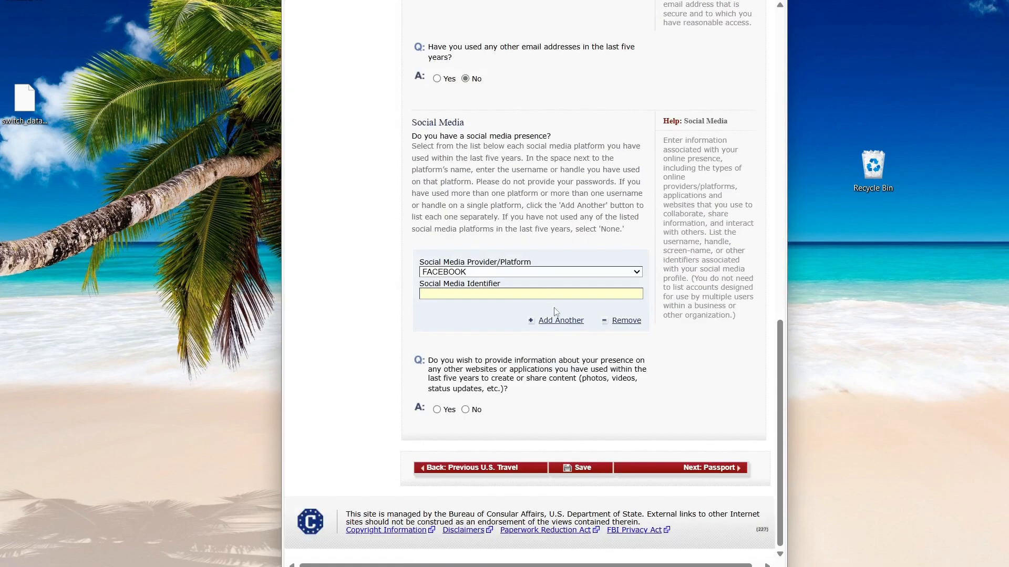
pyautogui.click(465, 410)
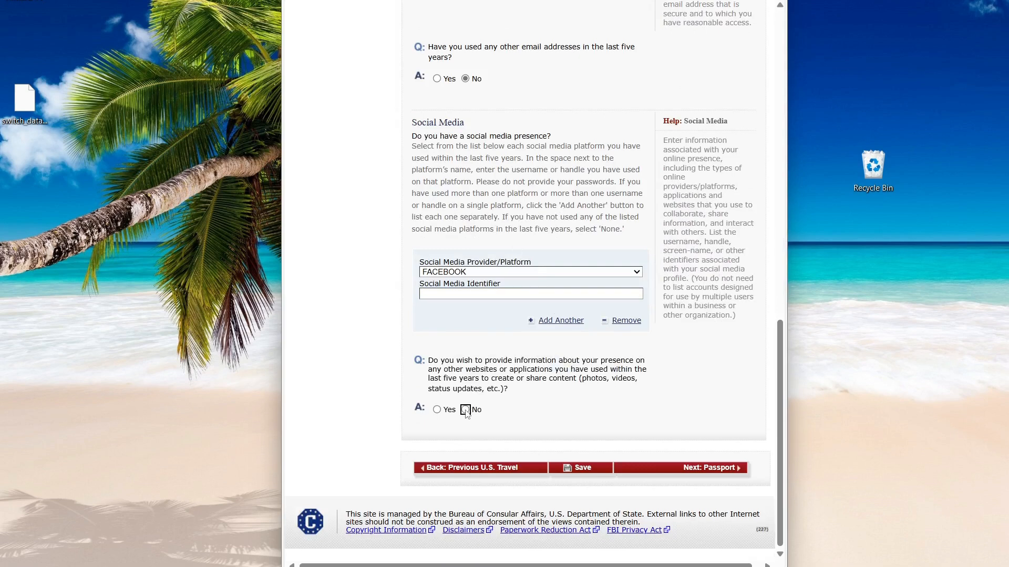
pyautogui.click(701, 470)
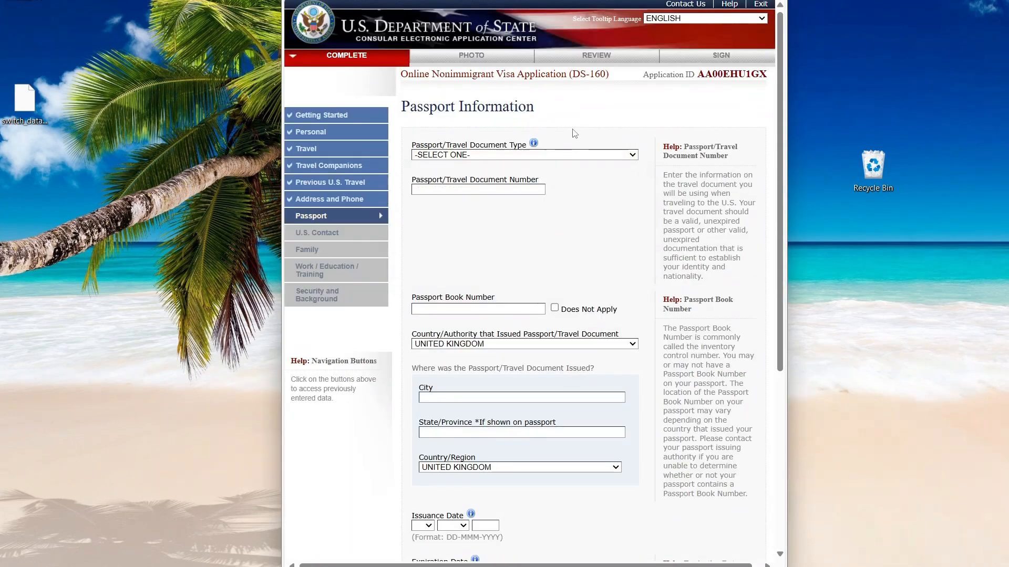
# Set the Passport/Travel Document Type to REGULAR and review the remaining passport fields.
pyautogui.click(620, 155)
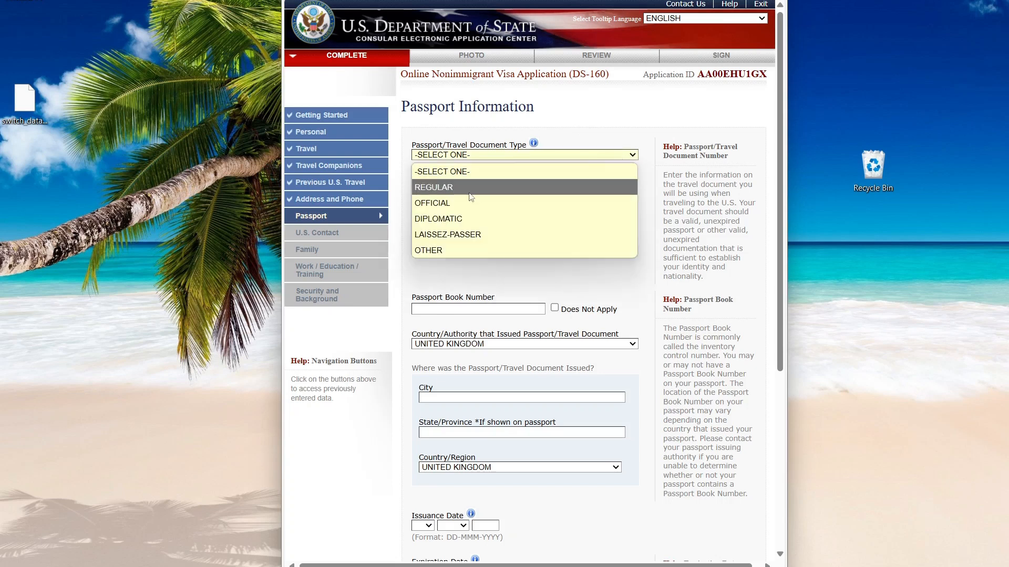
pyautogui.click(467, 188)
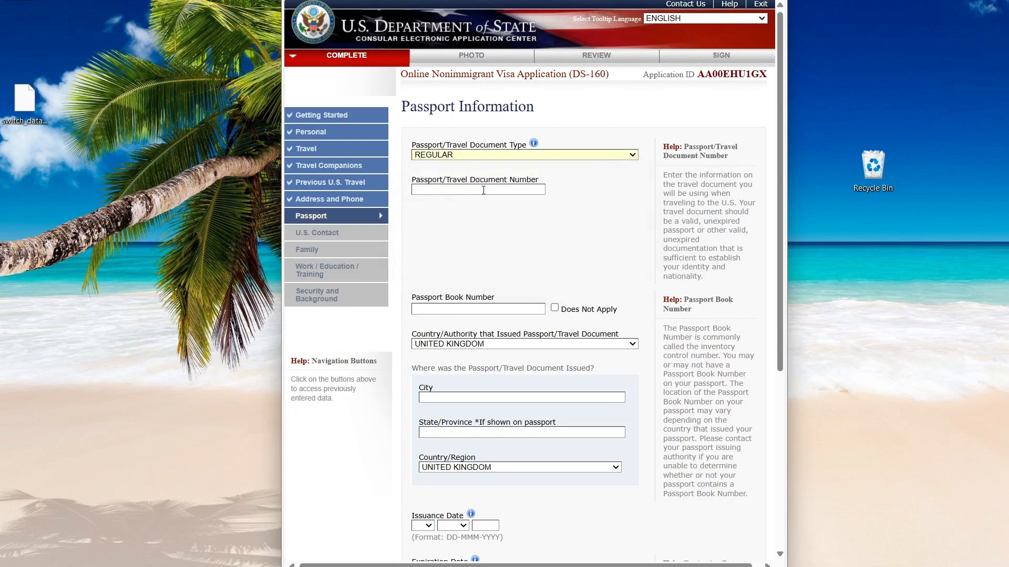
pyautogui.scroll(-3, 485, 190)
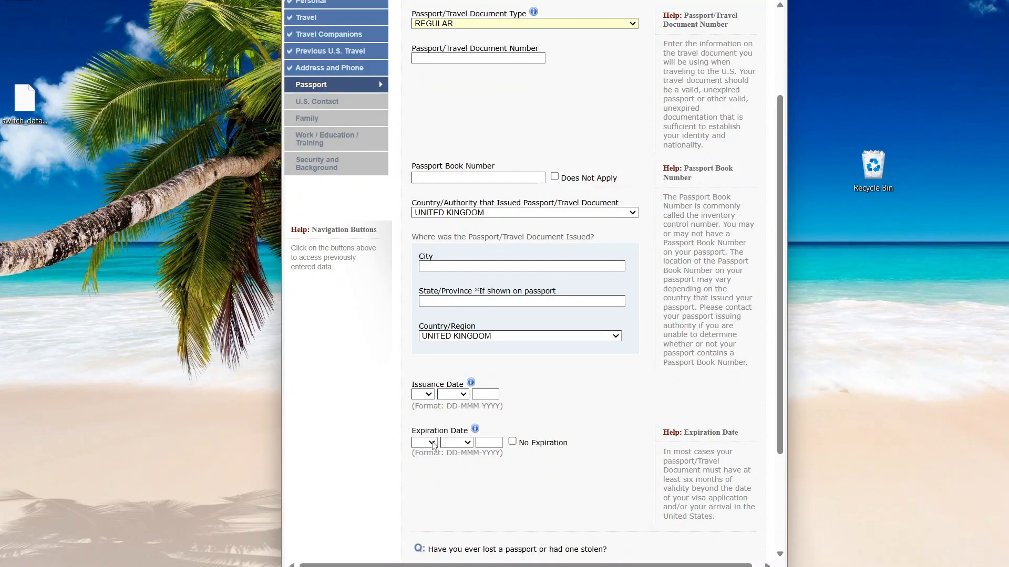
pyautogui.scroll(-3, 434, 444)
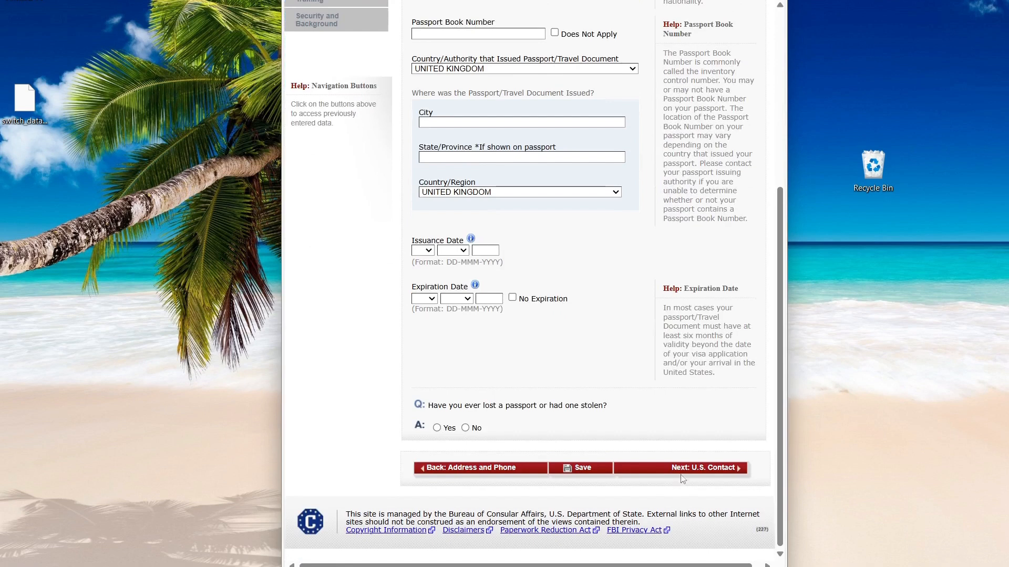
# Advance through the U.S. Point of Contact page to Family Information: Relatives.
pyautogui.click(686, 474)
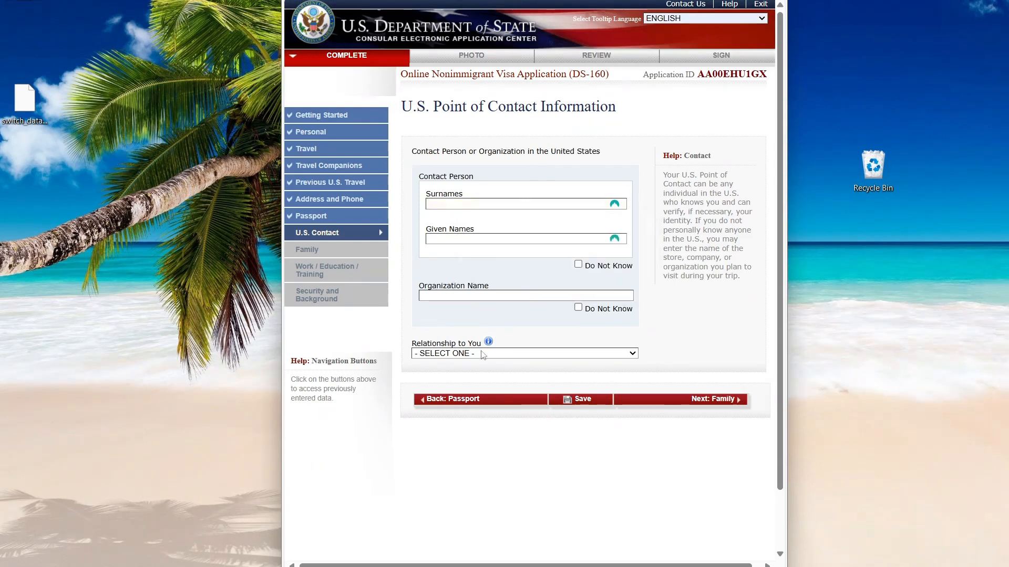
pyautogui.click(723, 396)
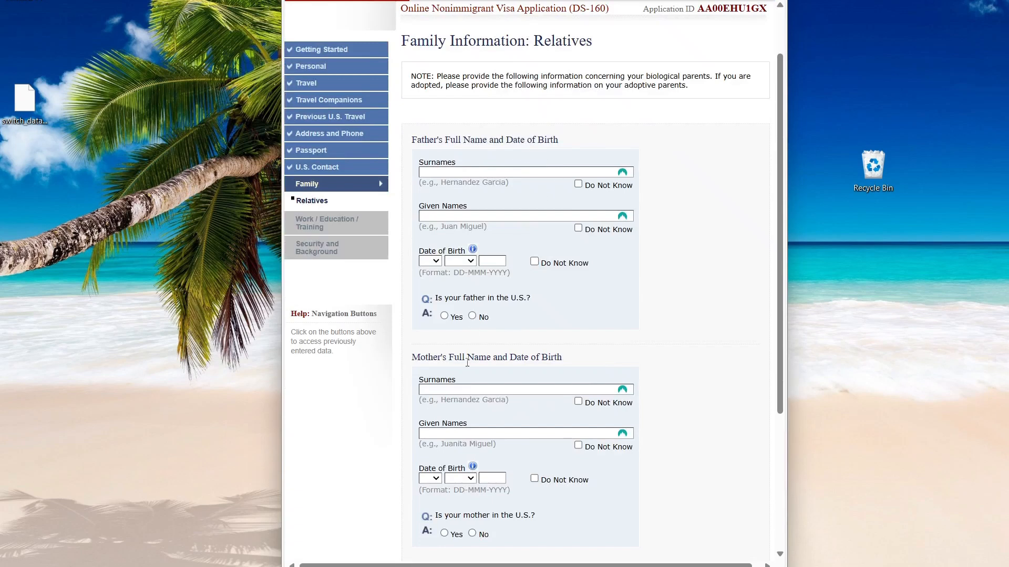
# Answer No to immediate relatives in the U.S. and continue to Present Work/Education/Training.
pyautogui.scroll(-2, 525, 336)
pyautogui.scroll(-3, 547, 299)
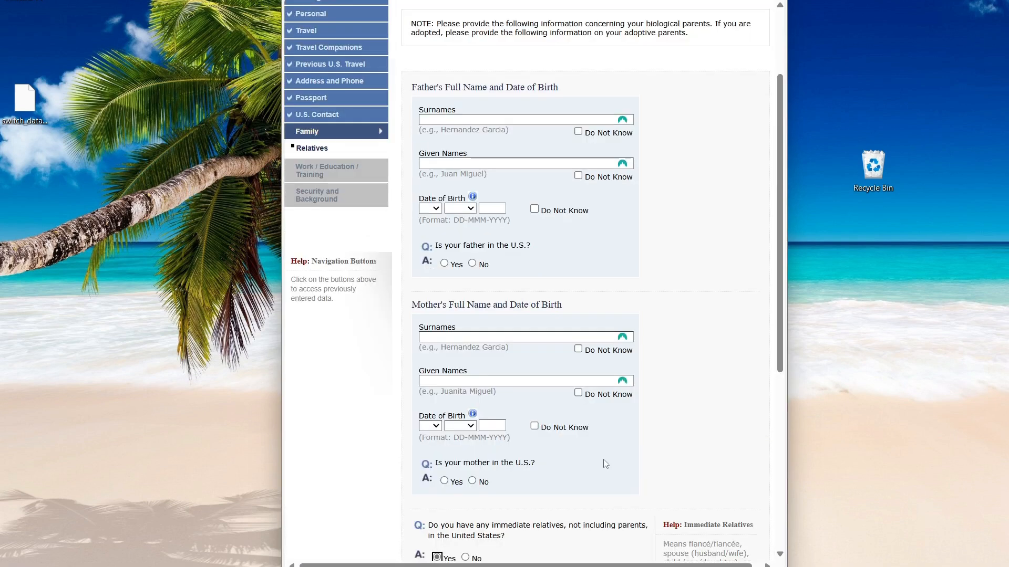
pyautogui.scroll(-5, 603, 464)
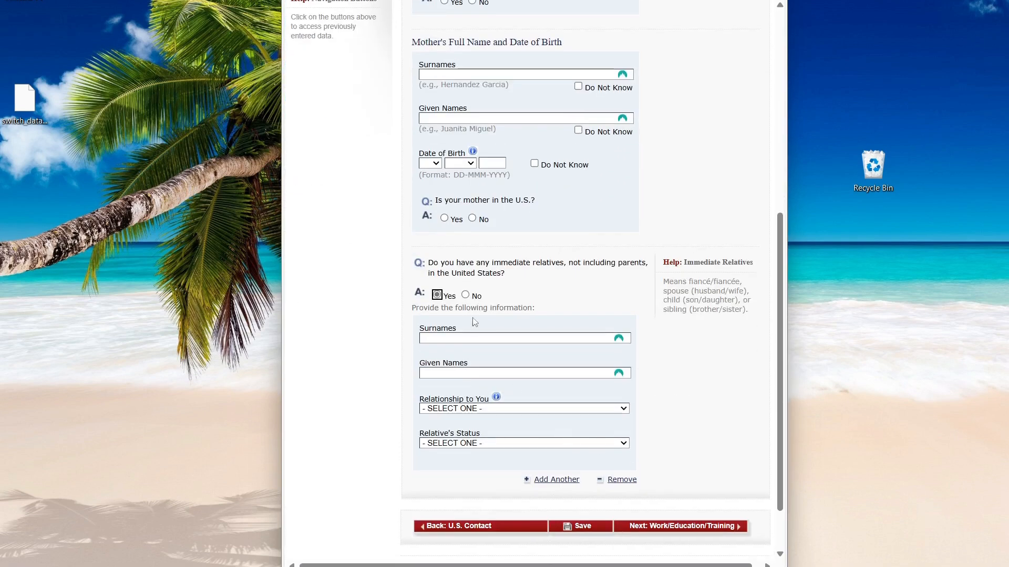
pyautogui.click(465, 295)
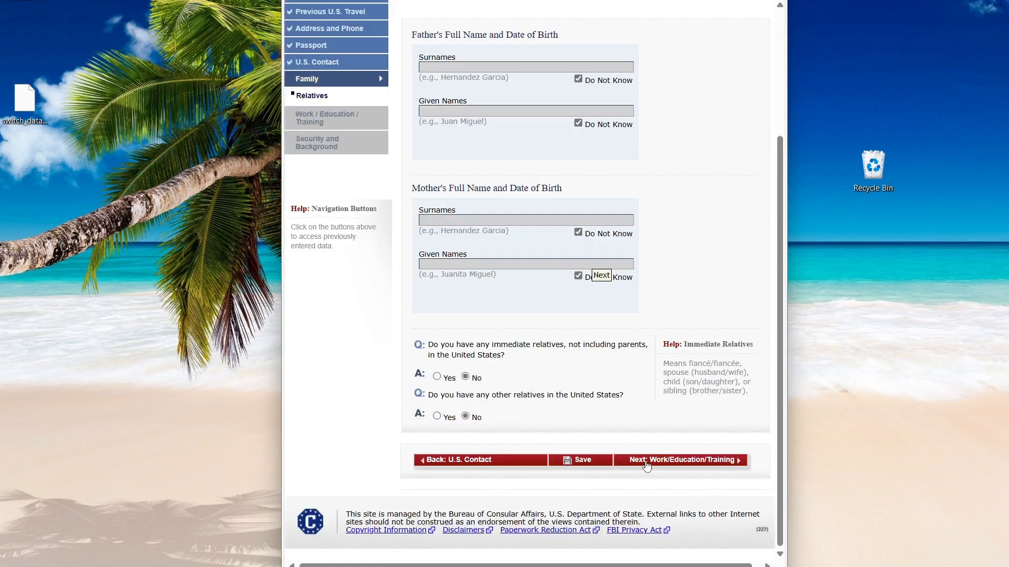
pyautogui.click(646, 463)
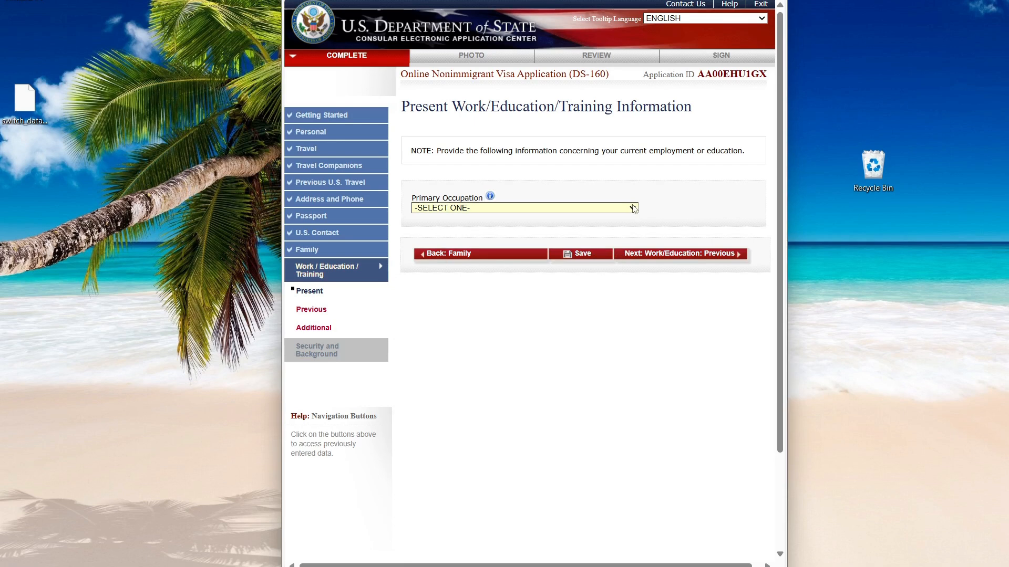
# Choose COMPUTER SCIENCE as the primary occupation.
pyautogui.click(633, 209)
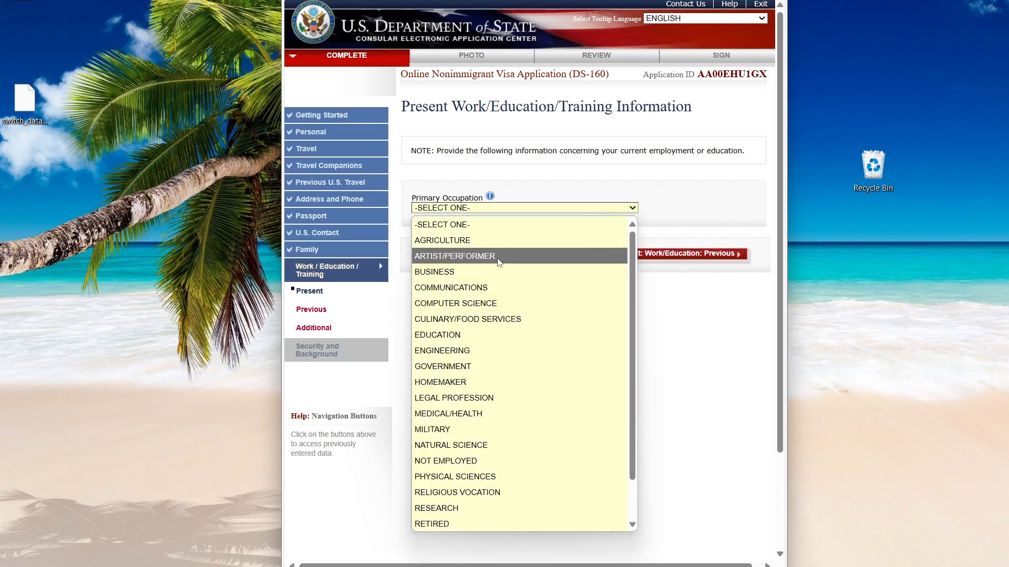
pyautogui.click(475, 303)
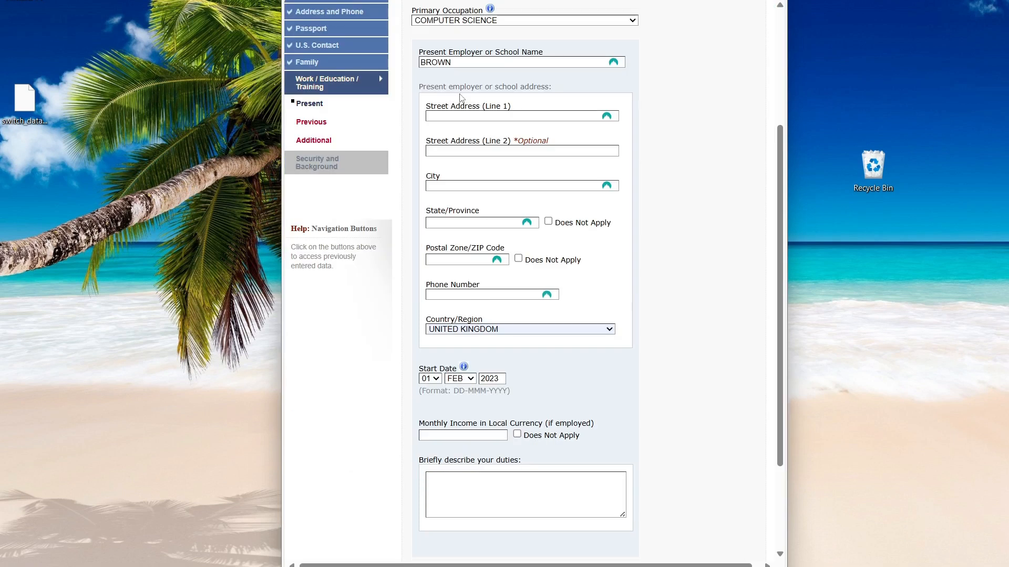
pyautogui.scroll(-3, 519, 208)
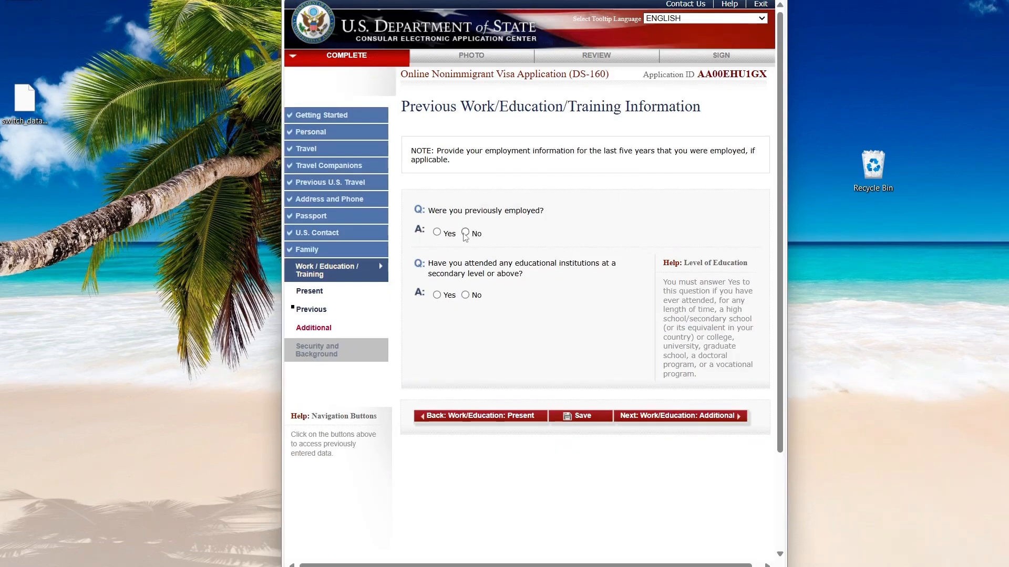
# Answer No to previous employment and No to attending educational institutions, correcting earlier Yes picks, then continue.
pyautogui.click(442, 235)
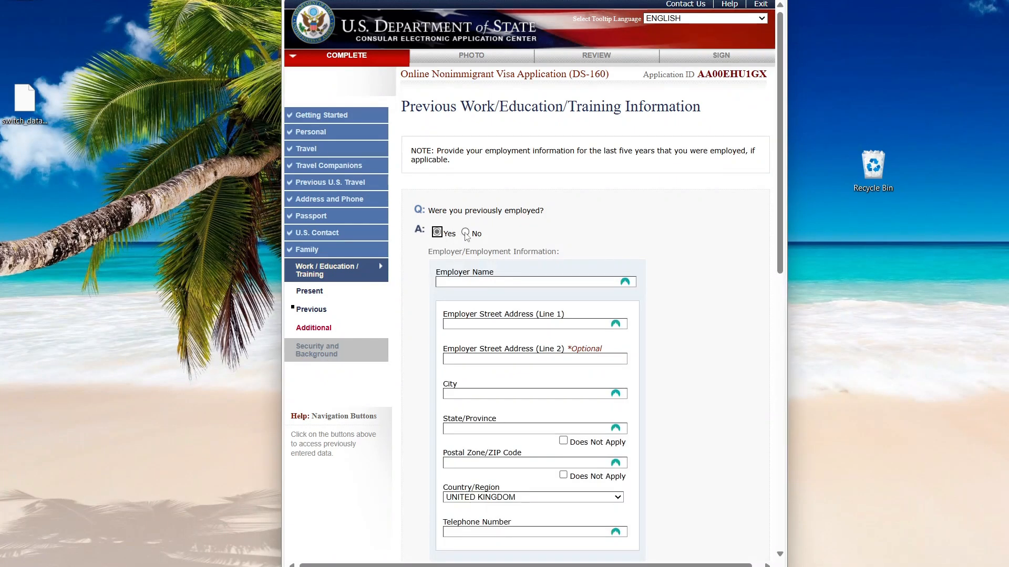
pyautogui.click(466, 233)
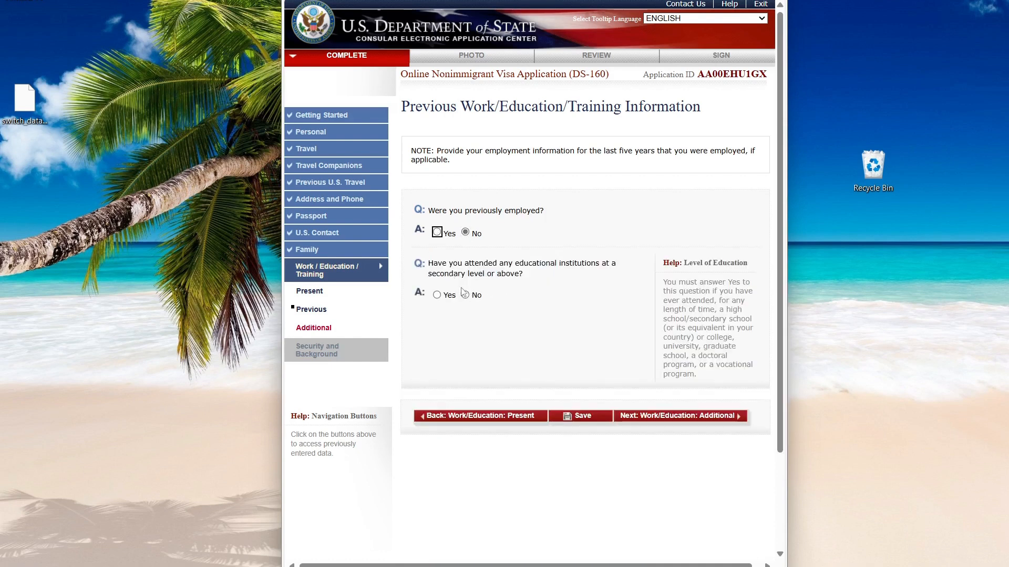
pyautogui.click(436, 295)
pyautogui.scroll(-5, 482, 335)
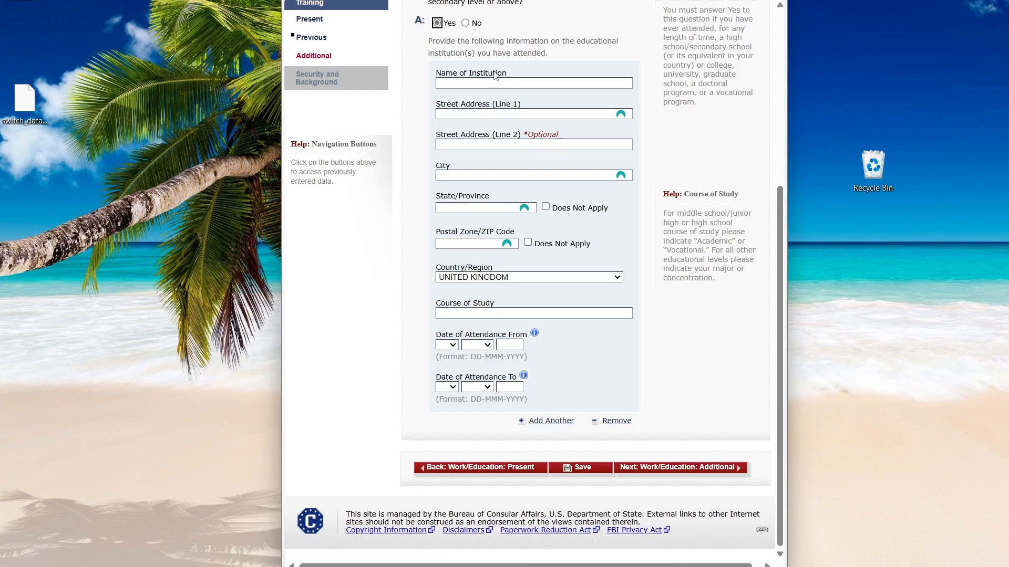
pyautogui.click(465, 24)
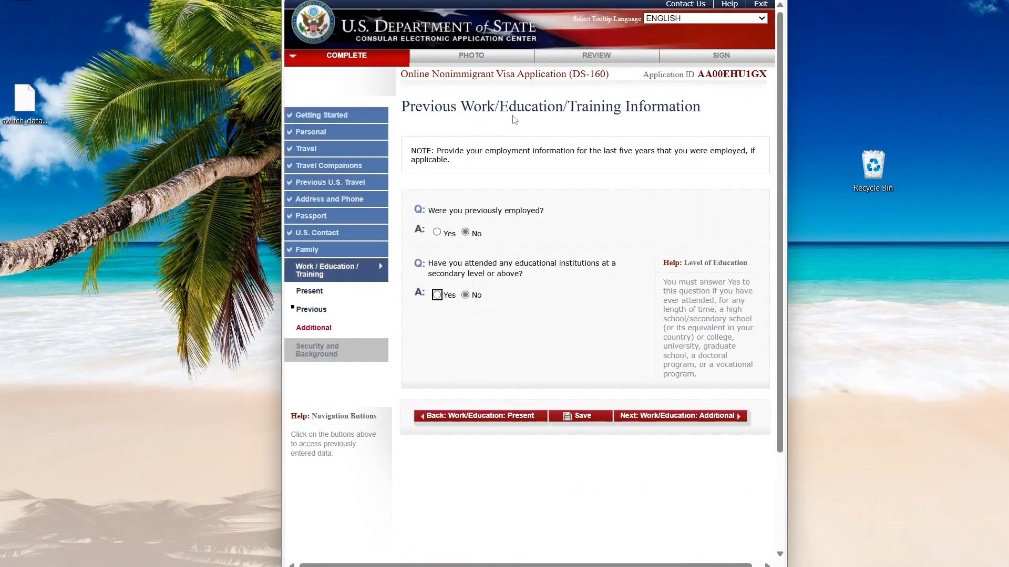
pyautogui.click(646, 416)
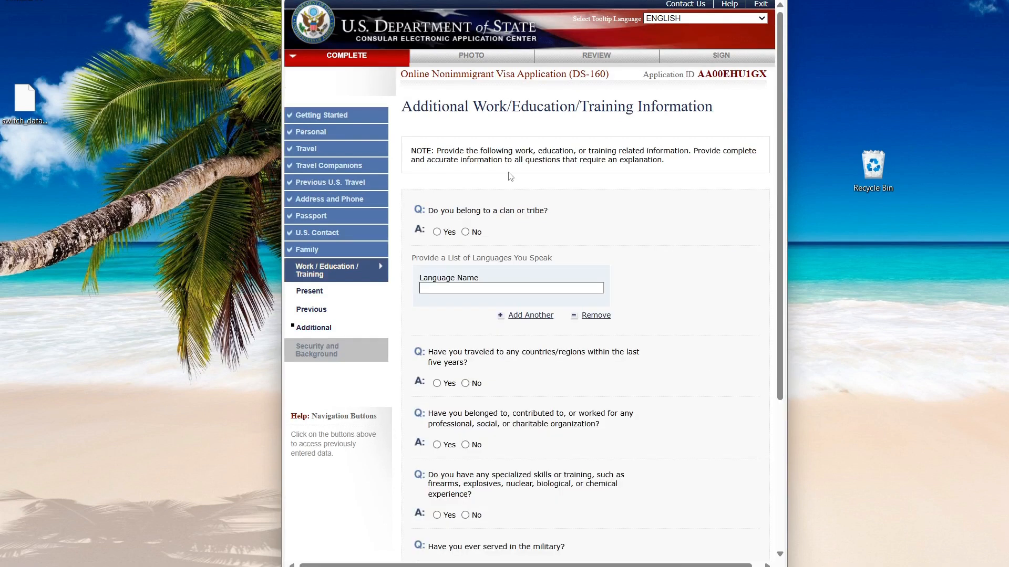
# Scroll through the Additional Work/Education/Training page.
pyautogui.scroll(-4, 510, 177)
pyautogui.scroll(3, 511, 176)
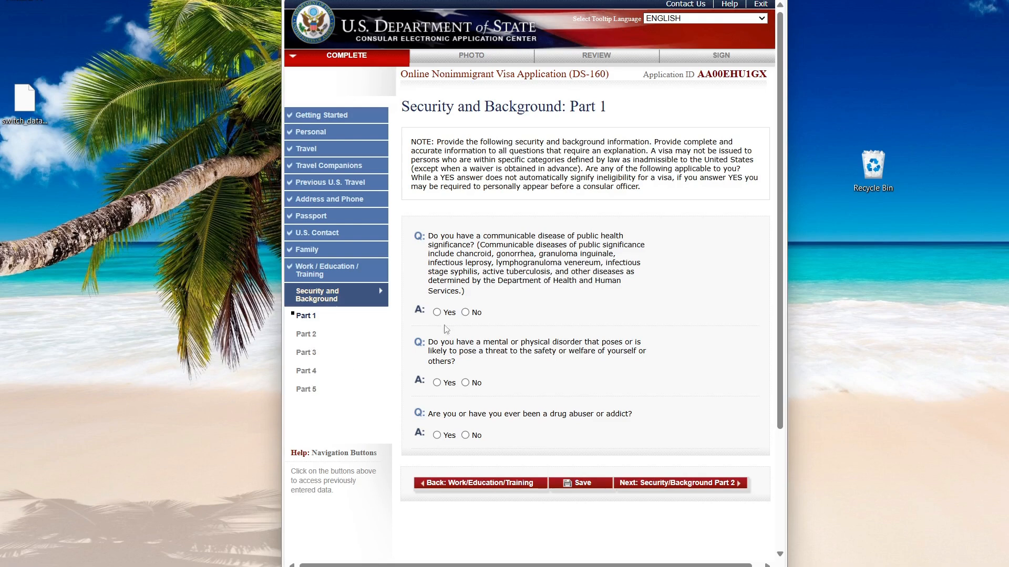
# Answer No to the communicable disease, mental disorder and drug abuse questions in Part 1.
pyautogui.click(465, 312)
pyautogui.click(465, 382)
pyautogui.click(465, 435)
pyautogui.scroll(-3, 661, 353)
pyautogui.click(654, 325)
# Answer No to the arrest, controlled substances, espionage and terrorism-related questions.
pyautogui.click(465, 277)
pyautogui.click(465, 338)
pyautogui.scroll(-3, 480, 340)
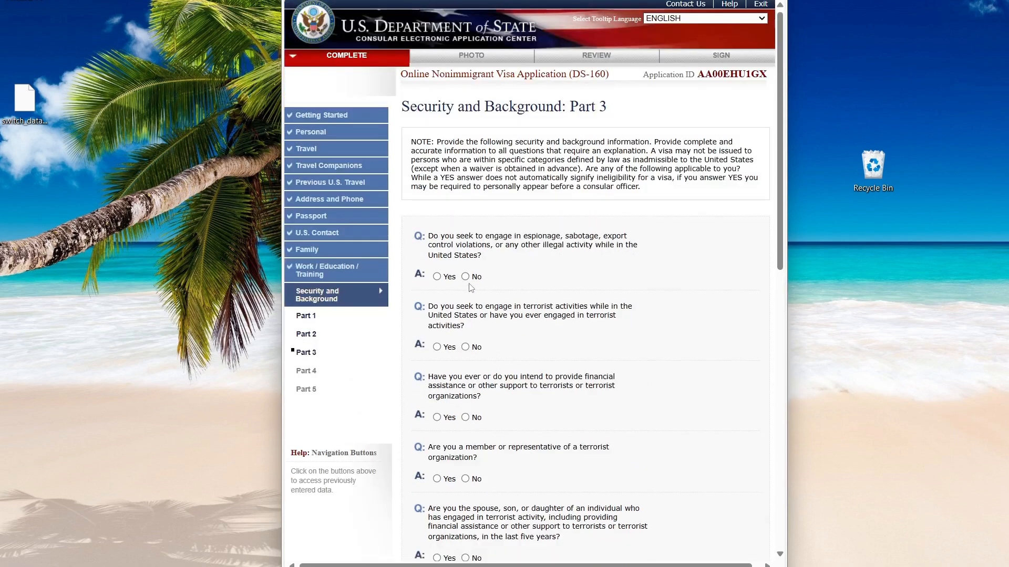
pyautogui.click(465, 276)
pyautogui.click(465, 347)
pyautogui.click(465, 417)
pyautogui.scroll(-3, 469, 419)
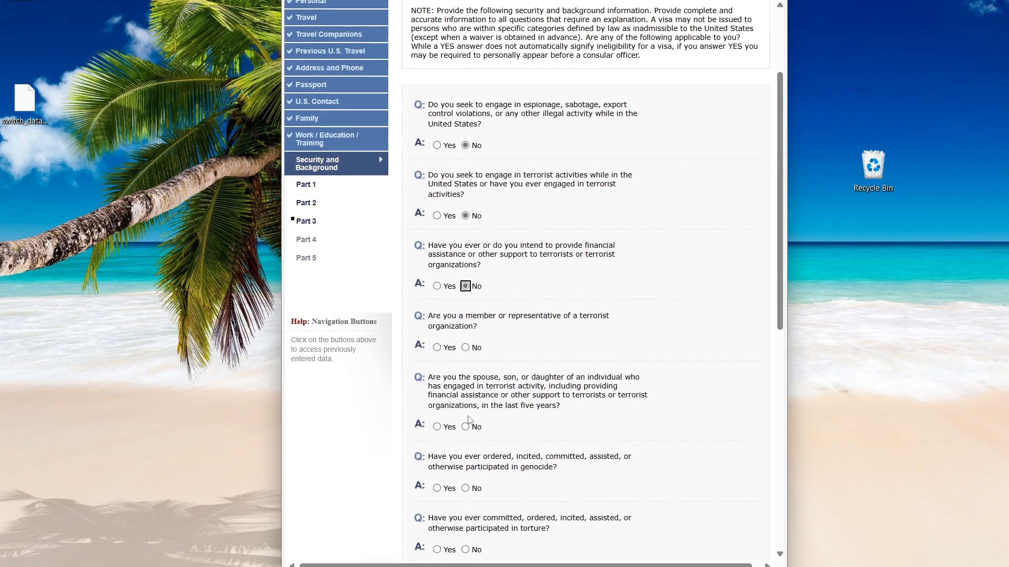
pyautogui.click(462, 357)
pyautogui.click(465, 348)
pyautogui.click(465, 427)
pyautogui.scroll(-5, 469, 428)
# Answer No to genocide, torture, child soldier, religious freedom and organ transplant questions, reaching Upload Photo.
pyautogui.click(466, 225)
pyautogui.click(468, 319)
pyautogui.click(466, 359)
pyautogui.click(466, 287)
pyautogui.scroll(-4, 469, 315)
pyautogui.click(465, 222)
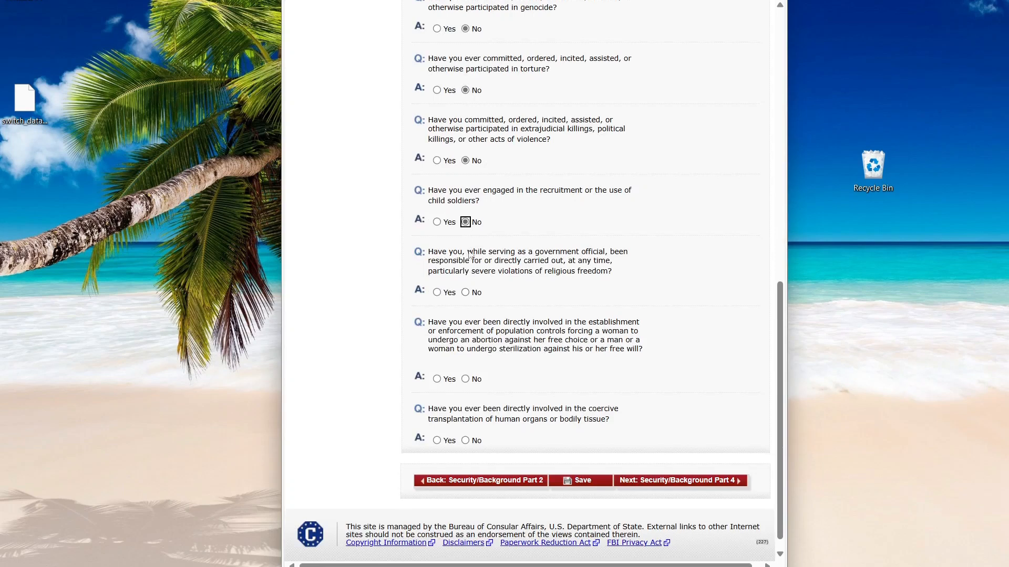
pyautogui.click(466, 292)
pyautogui.click(465, 379)
pyautogui.click(466, 441)
pyautogui.click(676, 486)
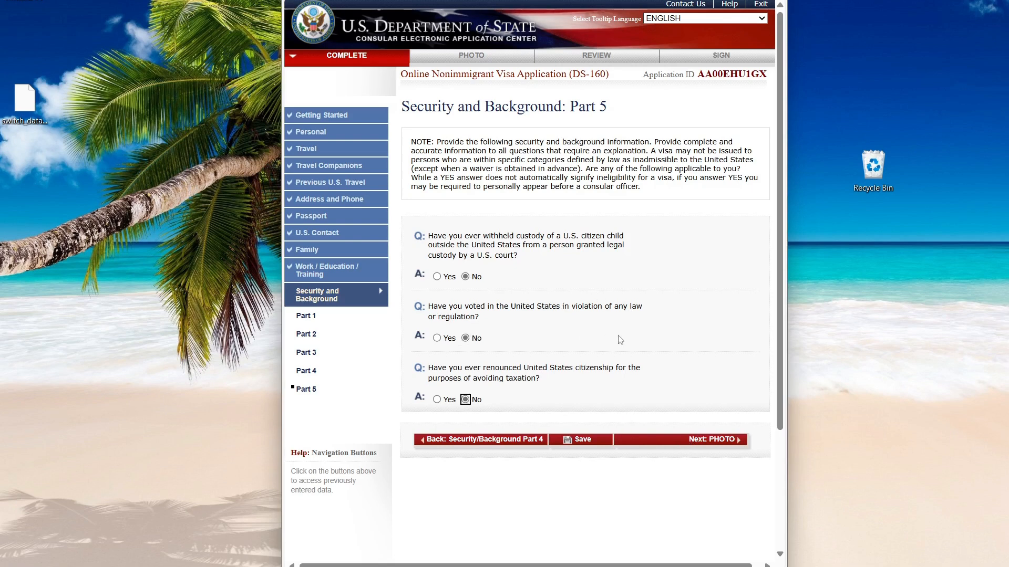
pyautogui.click(699, 439)
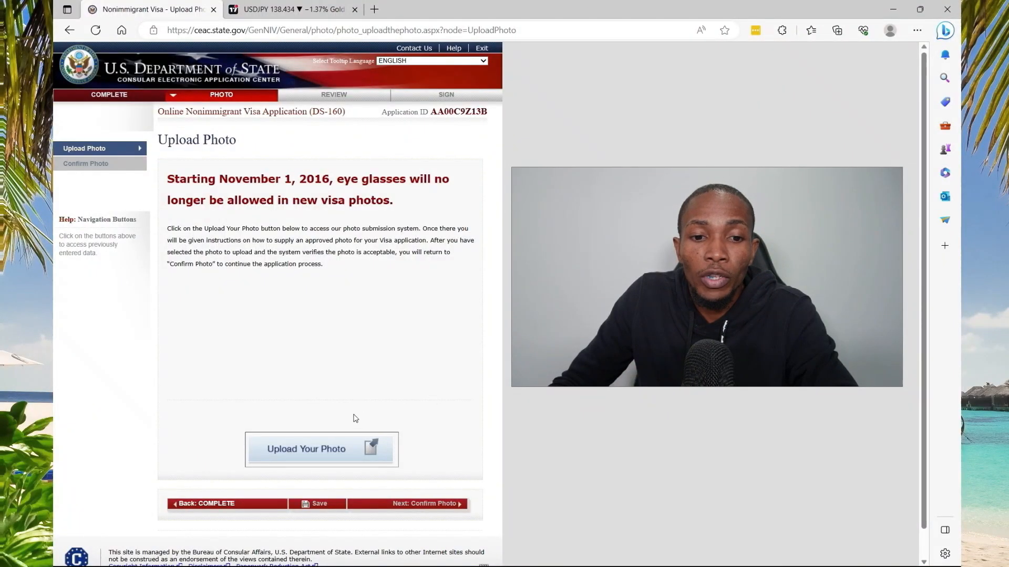
# Upload passport.jpg for the photo quality check.
pyautogui.click(306, 447)
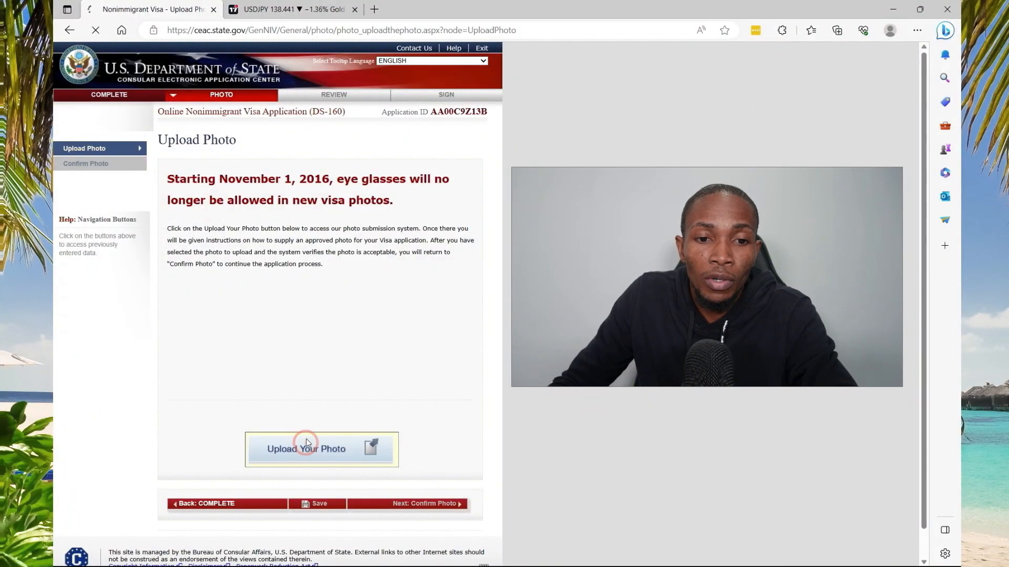
pyautogui.click(238, 381)
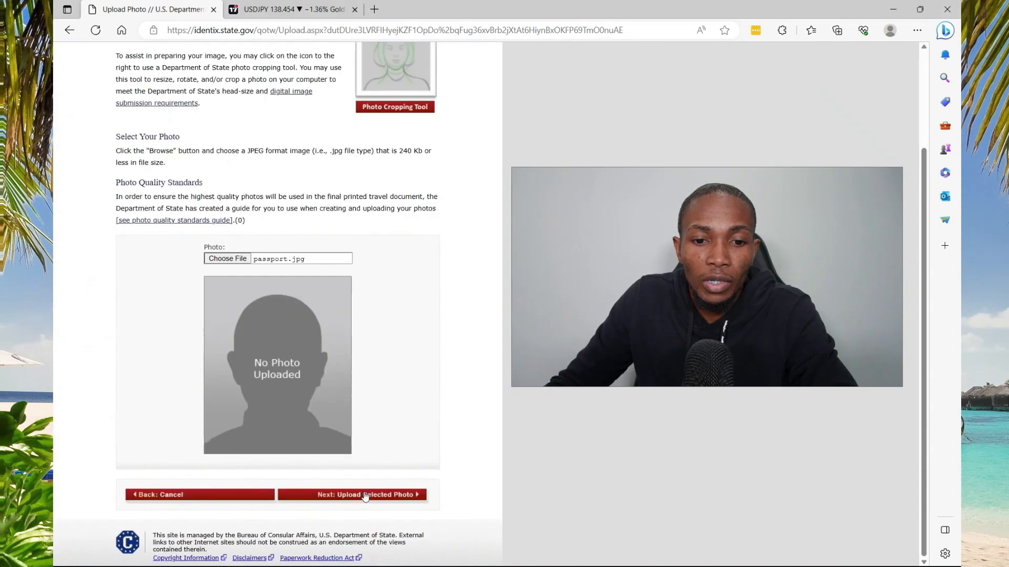
pyautogui.click(366, 488)
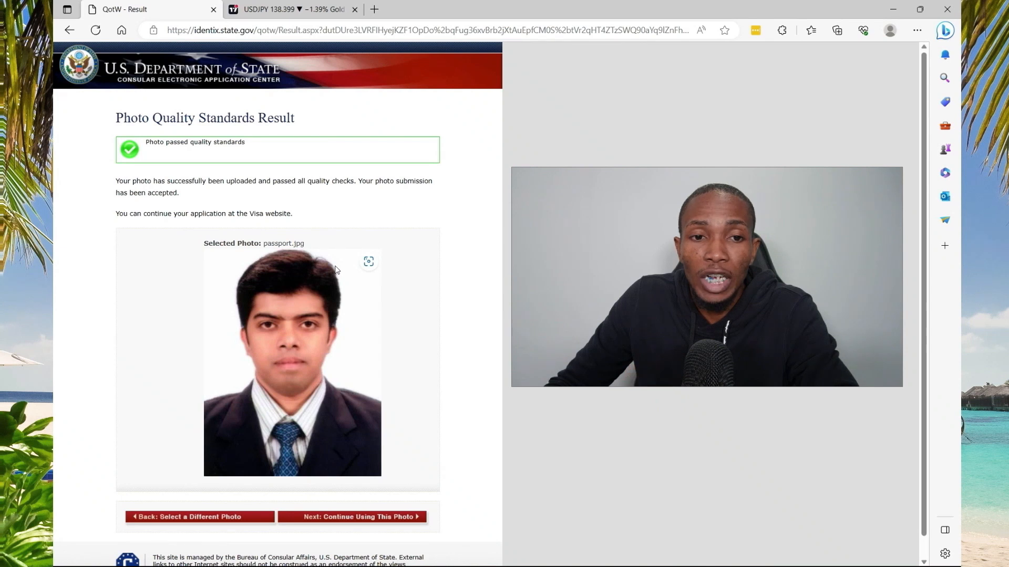
# Keep the approved photo and continue to the application review, accepting the leave-page prompt.
pyautogui.scroll(-1, 339, 270)
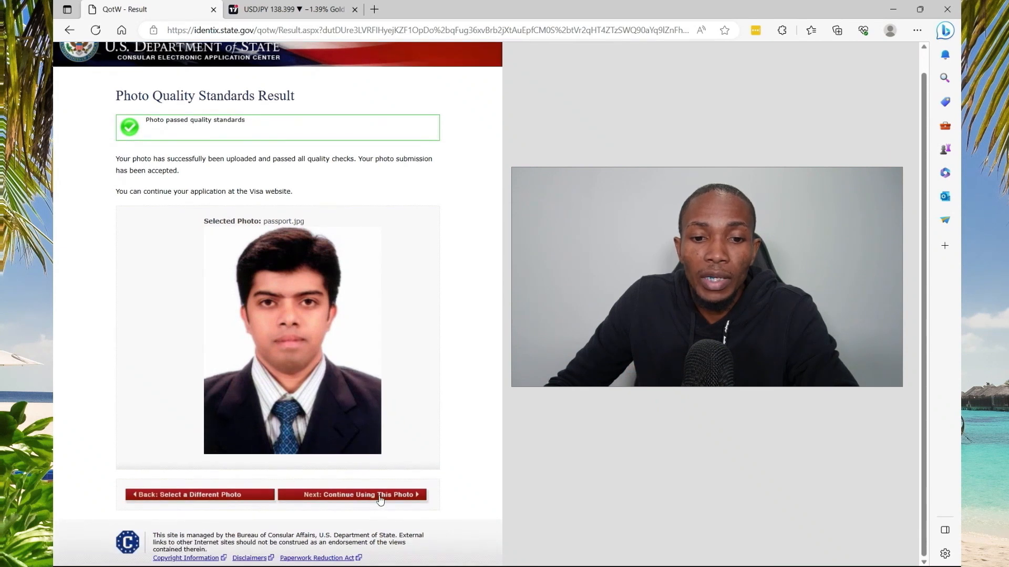
pyautogui.click(377, 495)
pyautogui.click(441, 485)
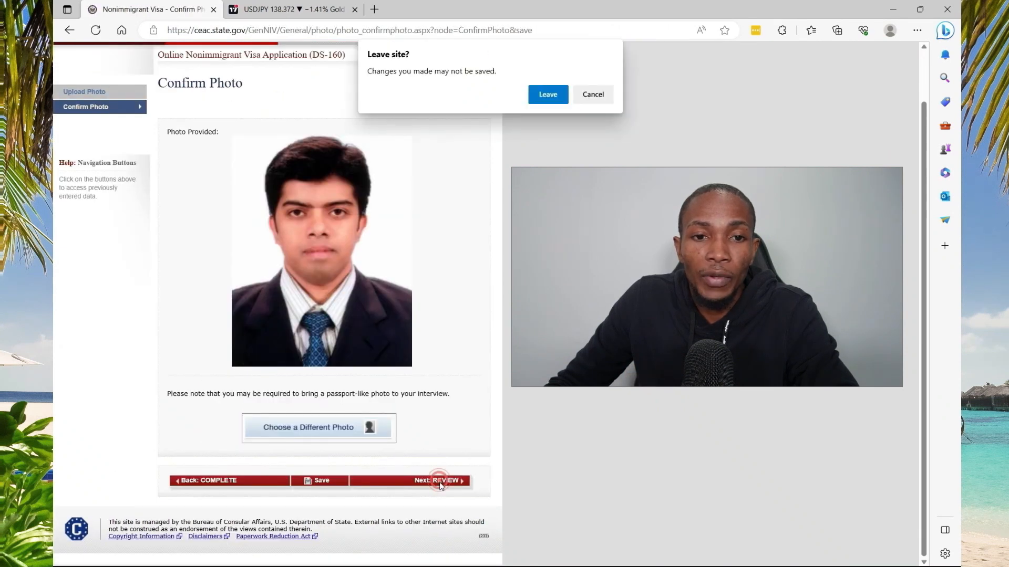
pyautogui.press('Return')
# Look over the personal information review and advance to the Travel review.
pyautogui.scroll(-7, 371, 188)
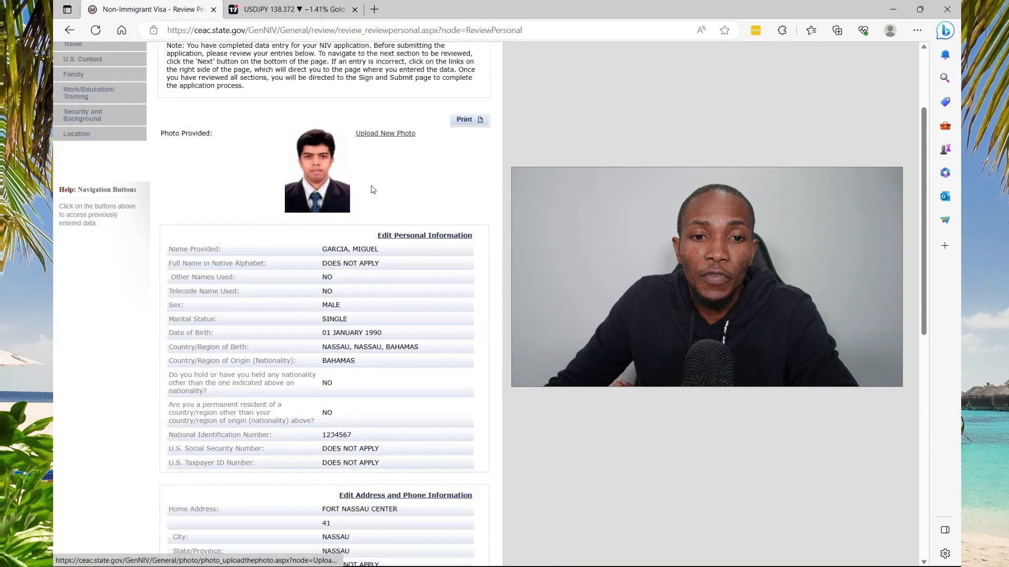
pyautogui.scroll(-3, 371, 189)
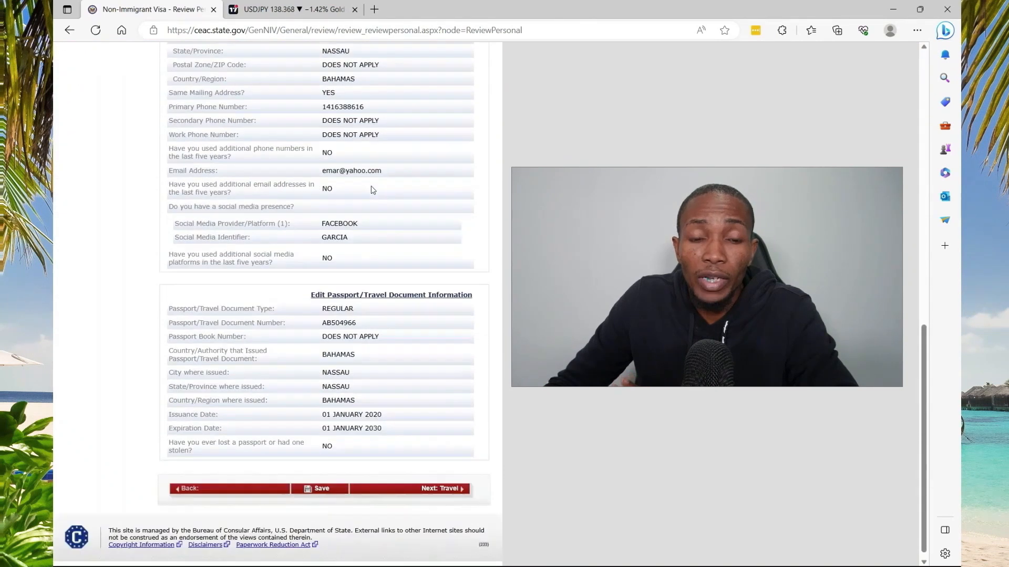
pyautogui.scroll(1, 371, 189)
pyautogui.scroll(3, 379, 210)
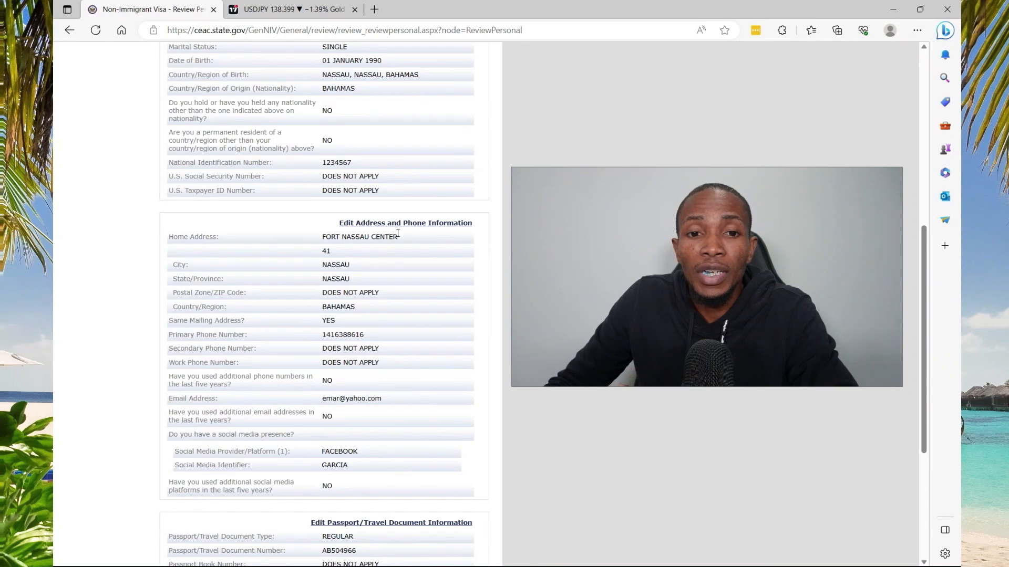
pyautogui.scroll(-5, 410, 293)
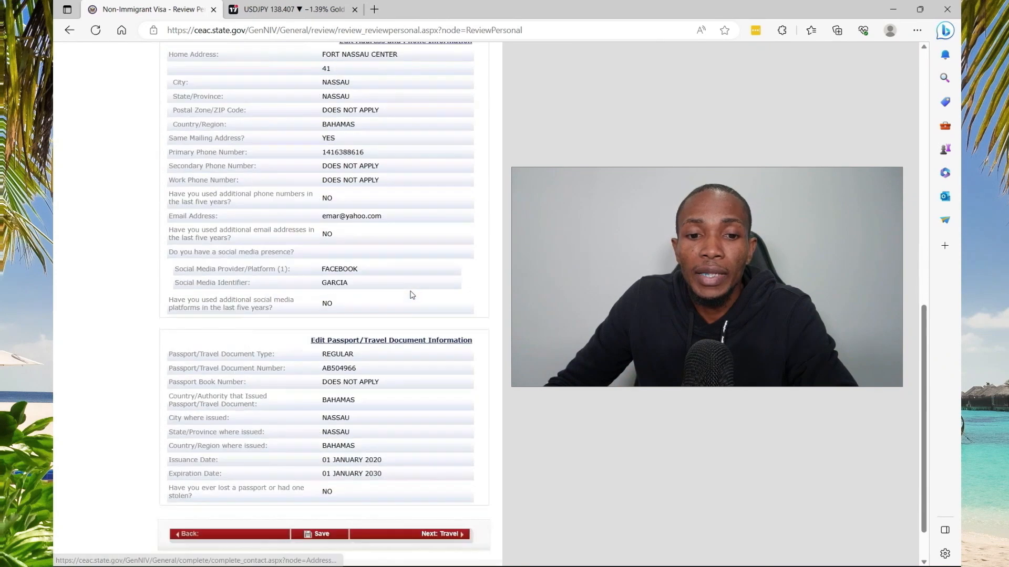
pyautogui.click(446, 483)
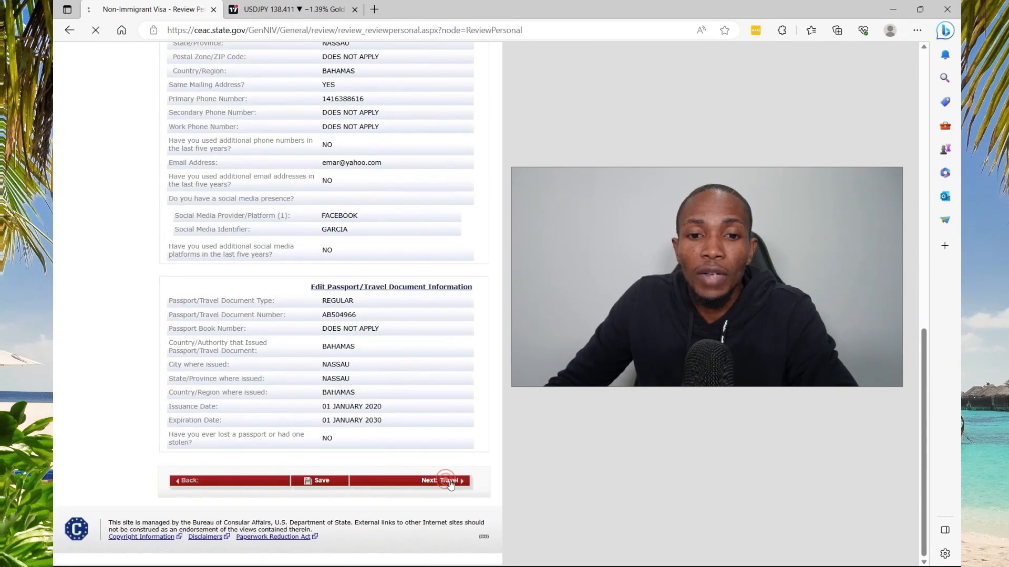
# Advance through the Travel, U.S. Contact, Family, Work/Education and Security reviews to Location.
pyautogui.scroll(-2, 441, 468)
pyautogui.click(441, 466)
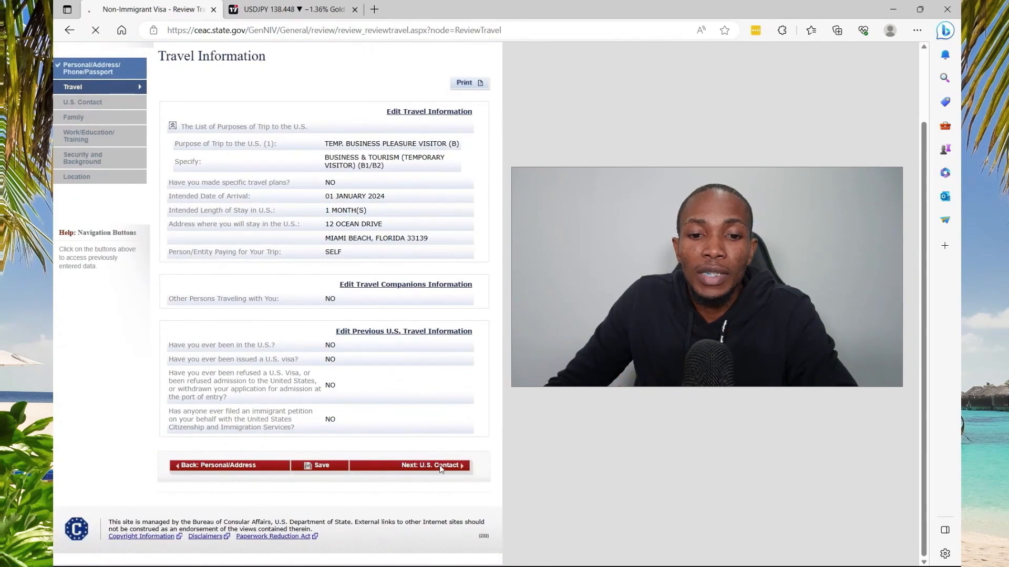
pyautogui.click(439, 329)
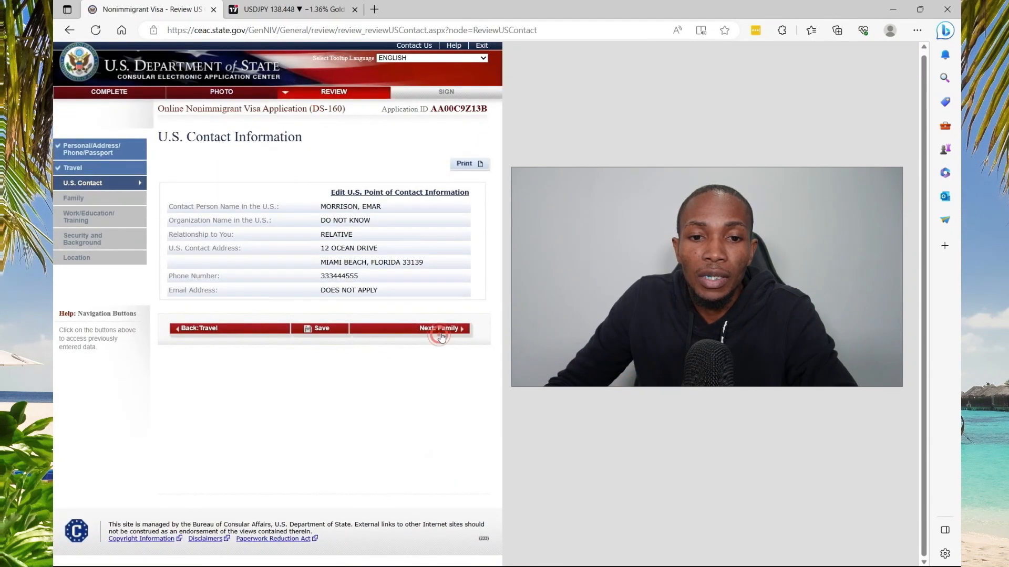
pyautogui.click(446, 330)
pyautogui.scroll(-4, 449, 350)
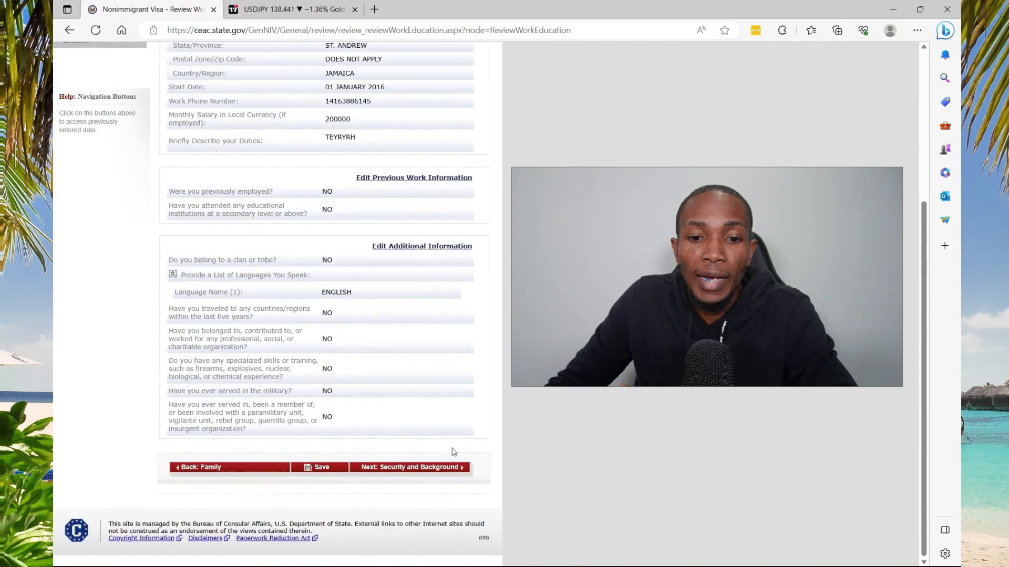
pyautogui.click(451, 469)
pyautogui.scroll(-12, 452, 458)
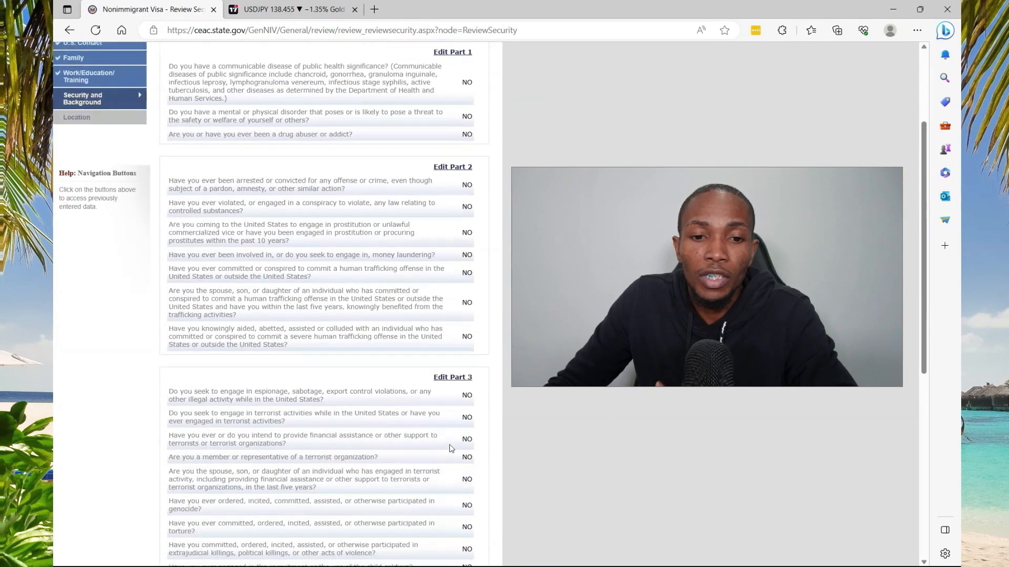
pyautogui.click(450, 467)
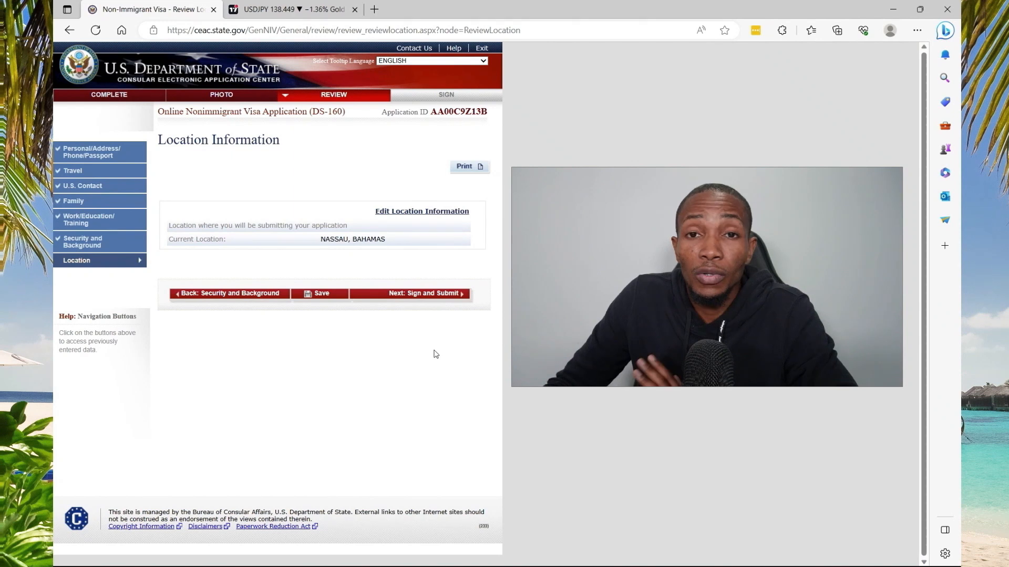
# Fill in the passport number and the captcha code, then attempt to sign and submit.
pyautogui.click(425, 294)
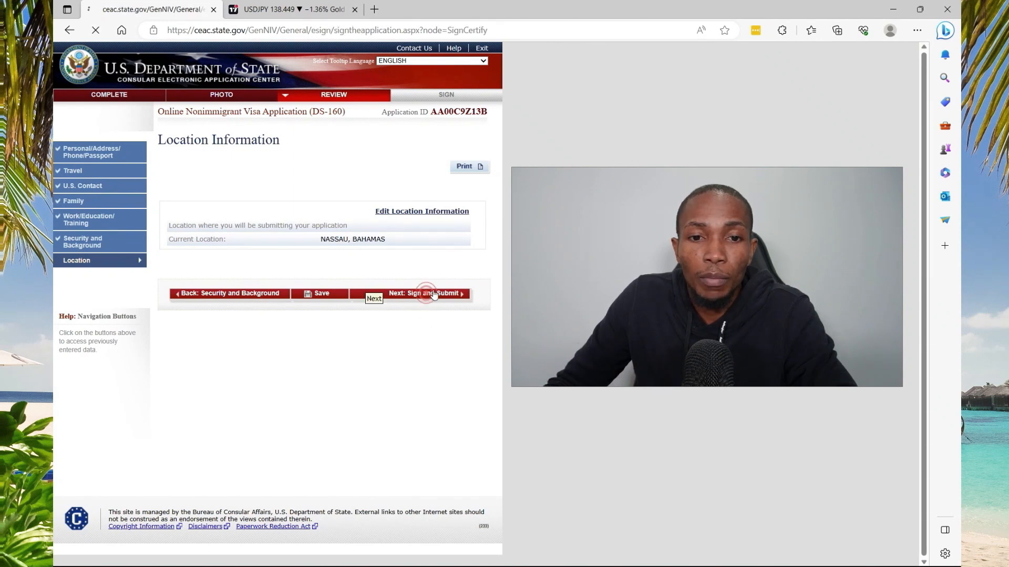
pyautogui.scroll(-1, 387, 307)
pyautogui.scroll(-15, 386, 307)
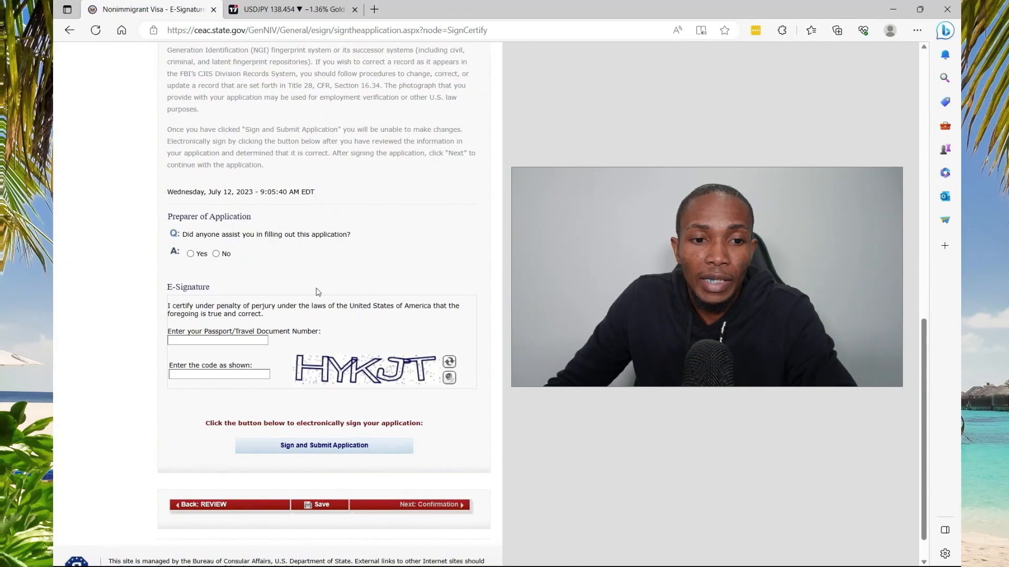
pyautogui.click(244, 340)
pyautogui.click(218, 377)
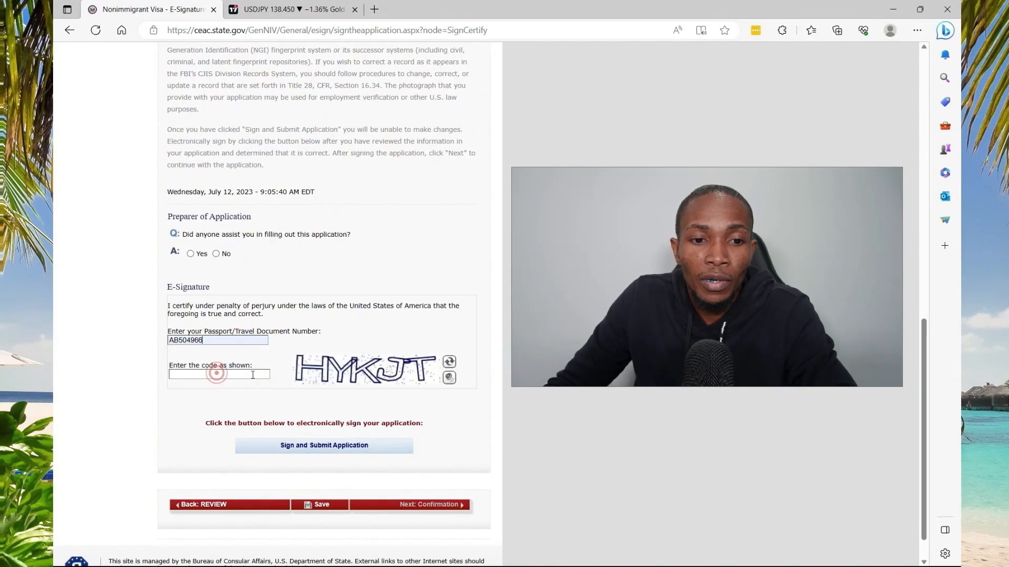
pyautogui.click(245, 374)
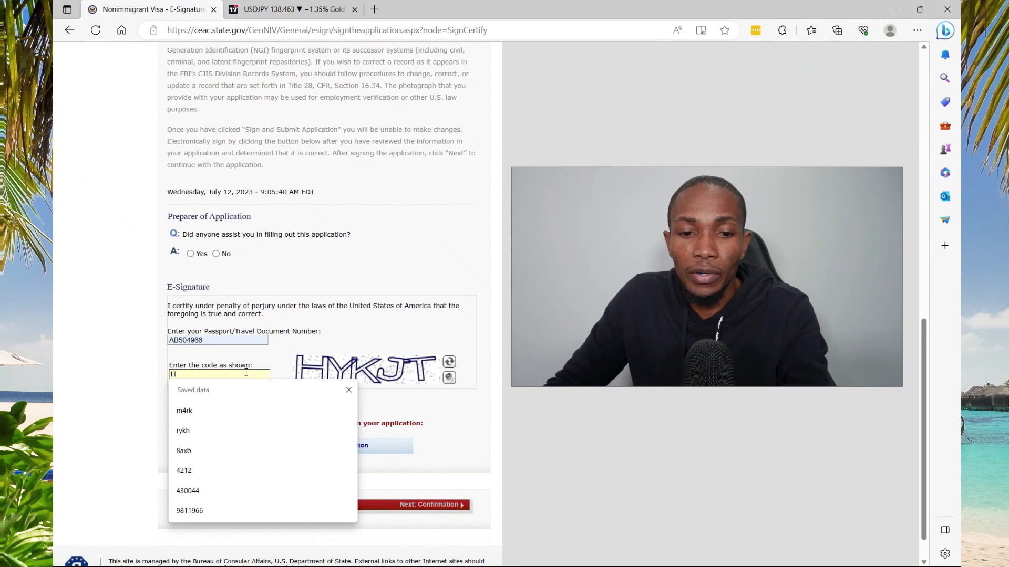
pyautogui.write('HYKJT')
pyautogui.click(332, 448)
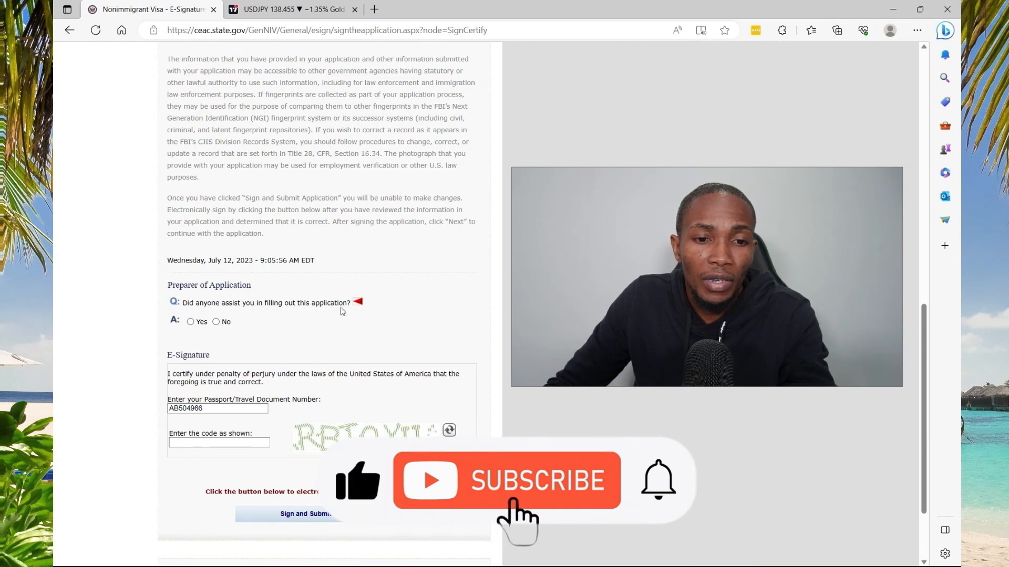
# Answer No to preparer assistance, enter the new captcha code and sign and submit.
pyautogui.click(216, 322)
pyautogui.click(238, 441)
pyautogui.write('RBTOXU')
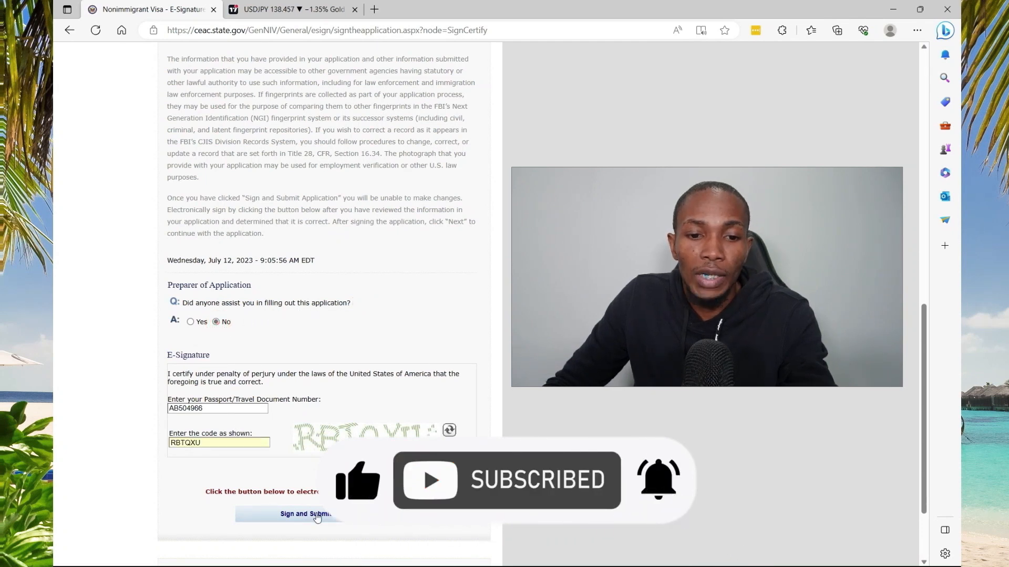
pyautogui.click(315, 513)
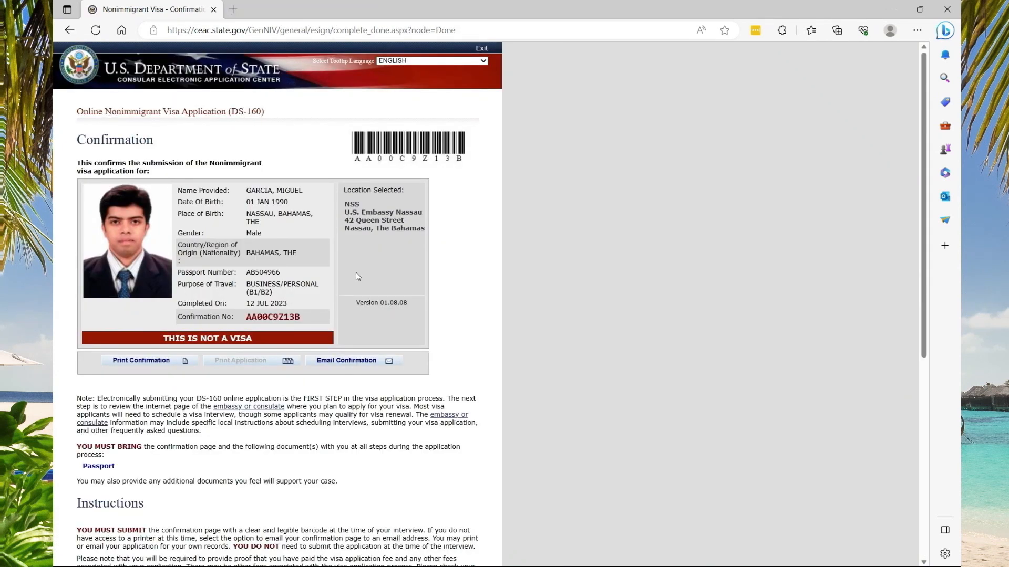
# Browse the printer list in the print dialog, cancel printing, and go to Email Confirmation.
pyautogui.click(153, 360)
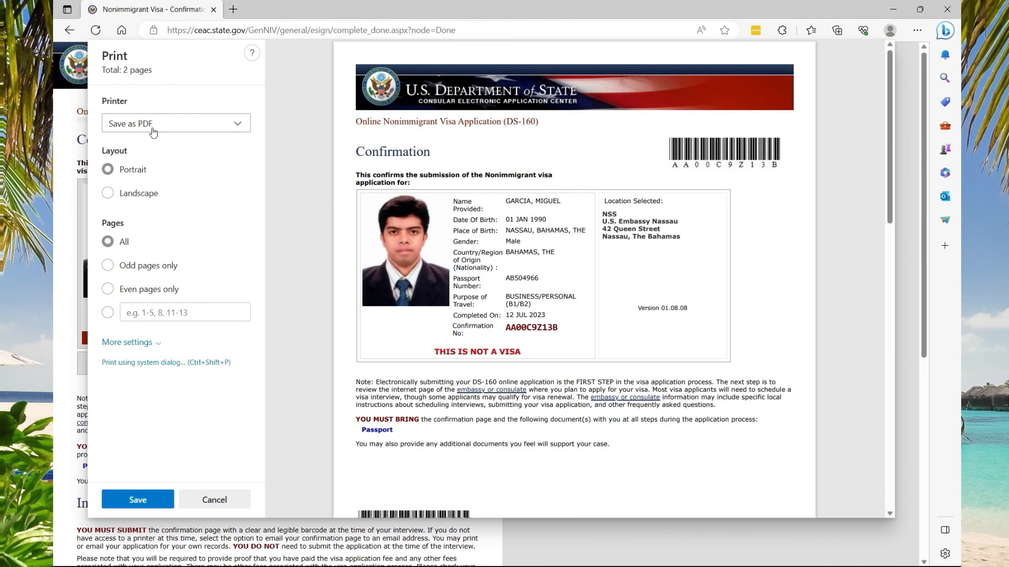
pyautogui.click(163, 127)
pyautogui.scroll(-1, 172, 206)
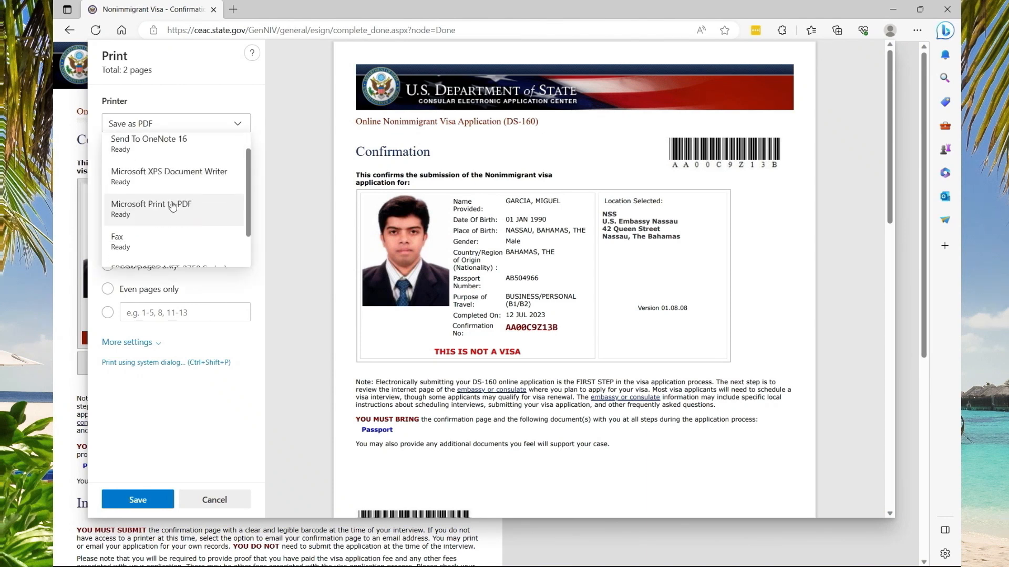
pyautogui.scroll(-1, 172, 206)
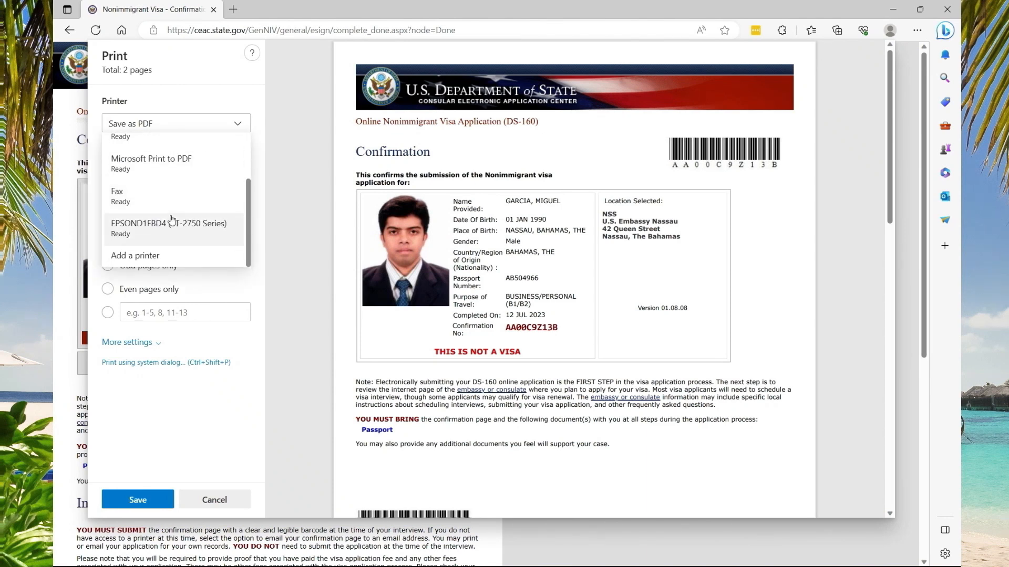
pyautogui.click(66, 154)
pyautogui.click(219, 501)
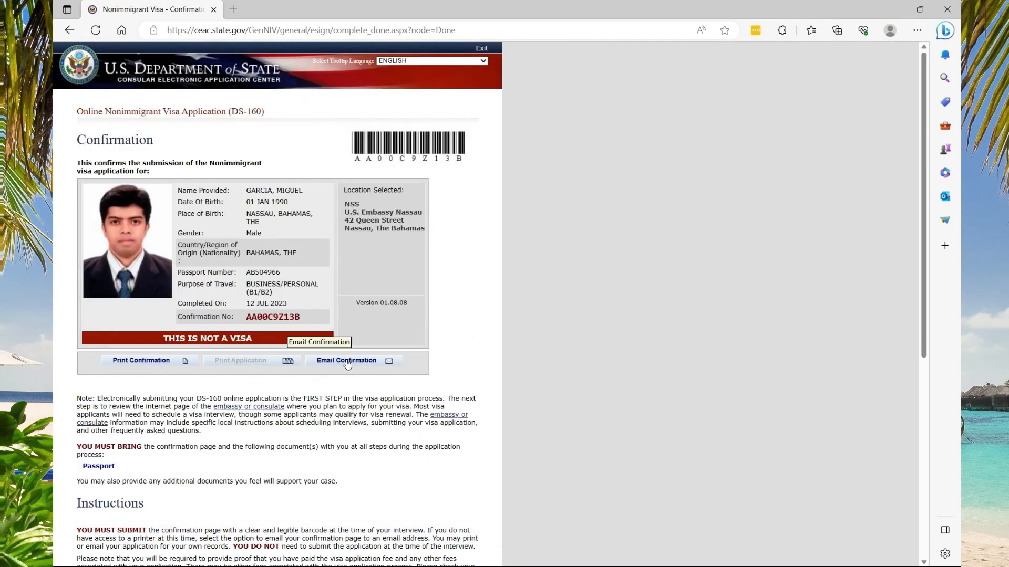
pyautogui.click(347, 361)
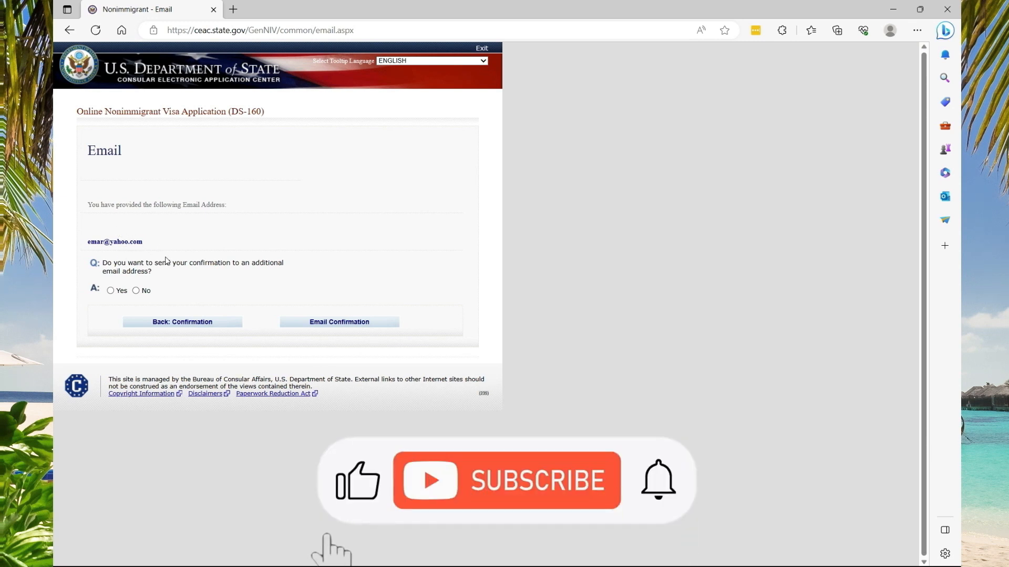
# Choose Yes for an additional email address, then return to the confirmation page.
pyautogui.click(110, 290)
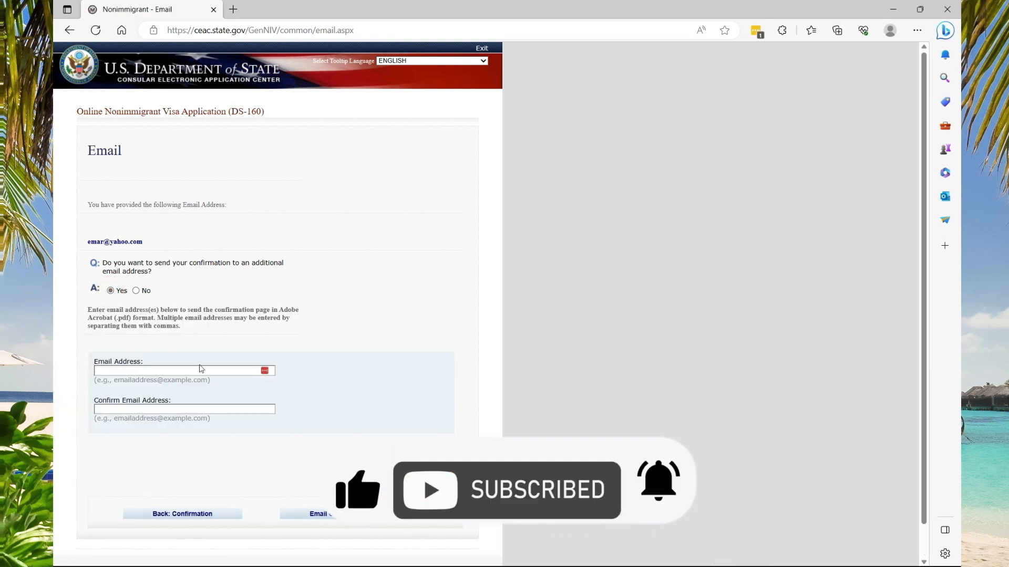
pyautogui.click(180, 515)
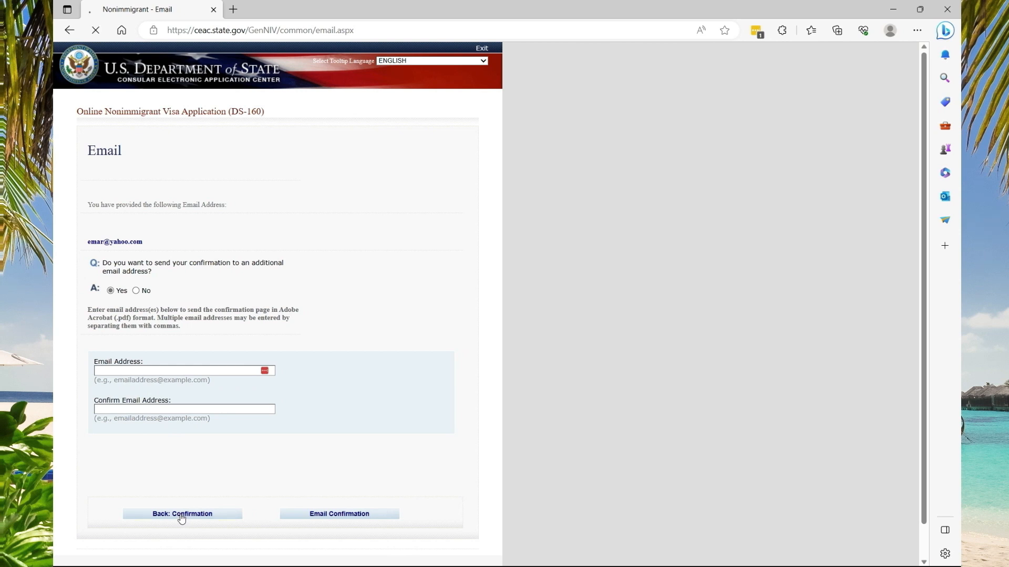